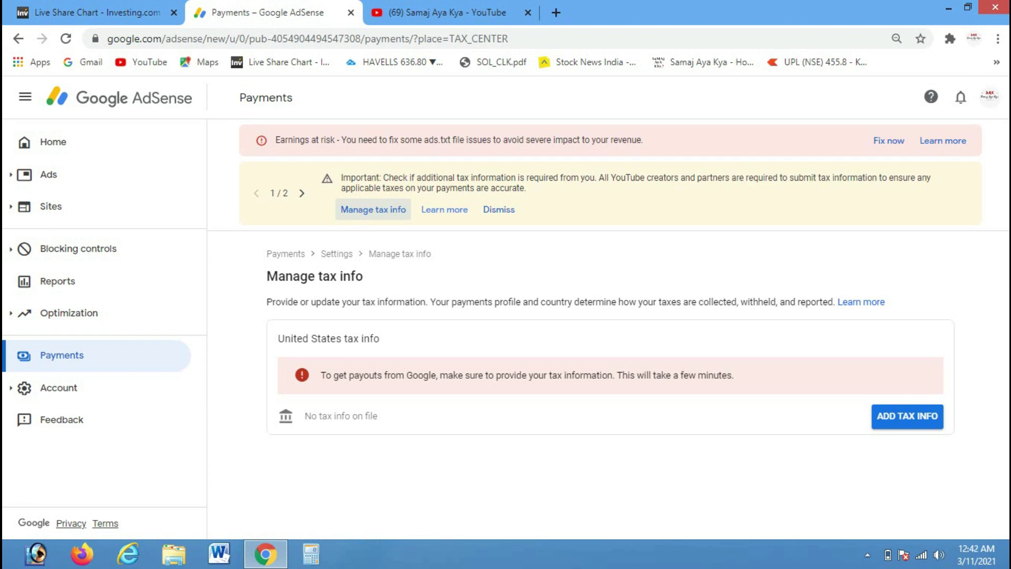
# Annotate the tax information notice and the two alert banners on Manage tax info
pyautogui.hotkey('ctrl', 'alt', 'd')
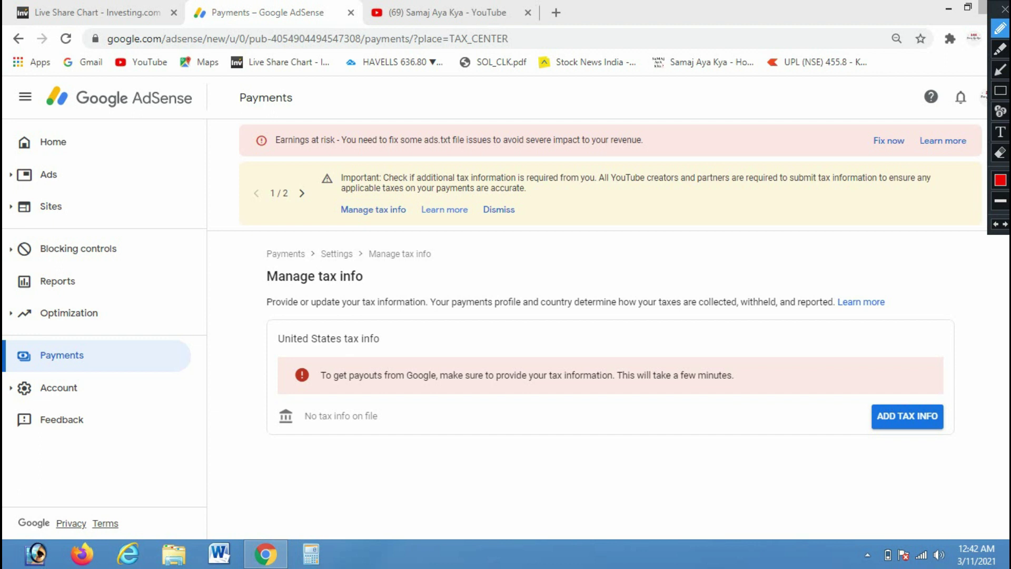
pyautogui.moveTo(605, 180); pyautogui.dragTo(706, 150)
pyautogui.moveTo(316, 214)
pyautogui.mouseDown()
pyautogui.moveTo(481, 247)
pyautogui.moveTo(957, 187)
pyautogui.moveTo(392, 125)
pyautogui.moveTo(298, 202)
pyautogui.mouseUp()
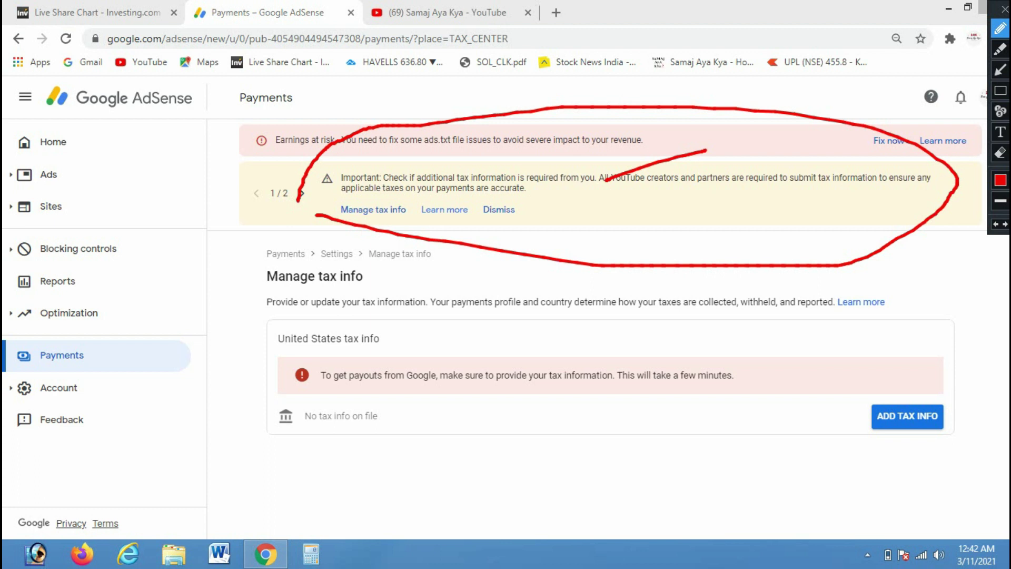
pyautogui.press('Escape')
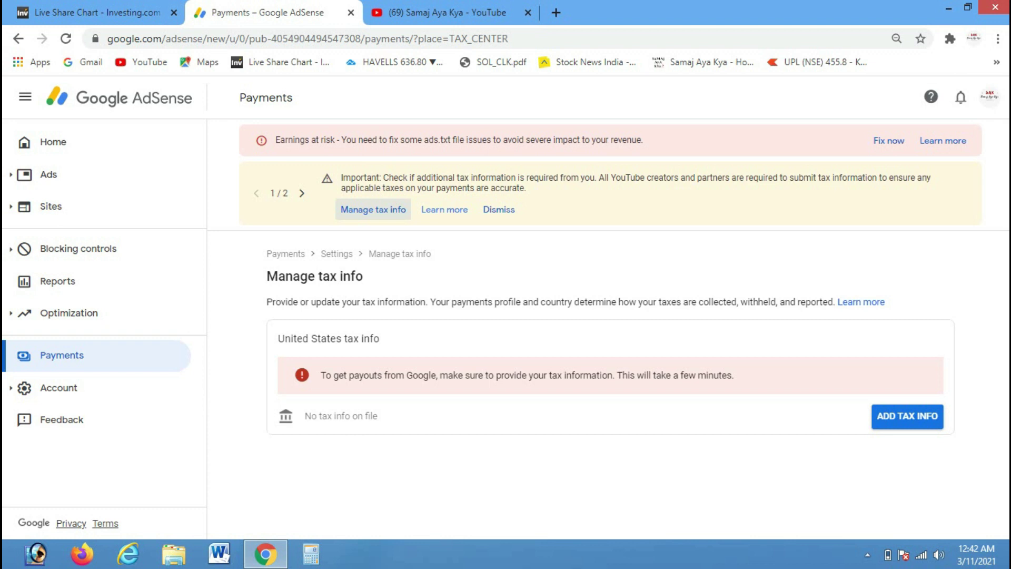
# Highlight the add option and start adding United States tax info
pyautogui.hotkey('ctrl', 'alt', 'd')
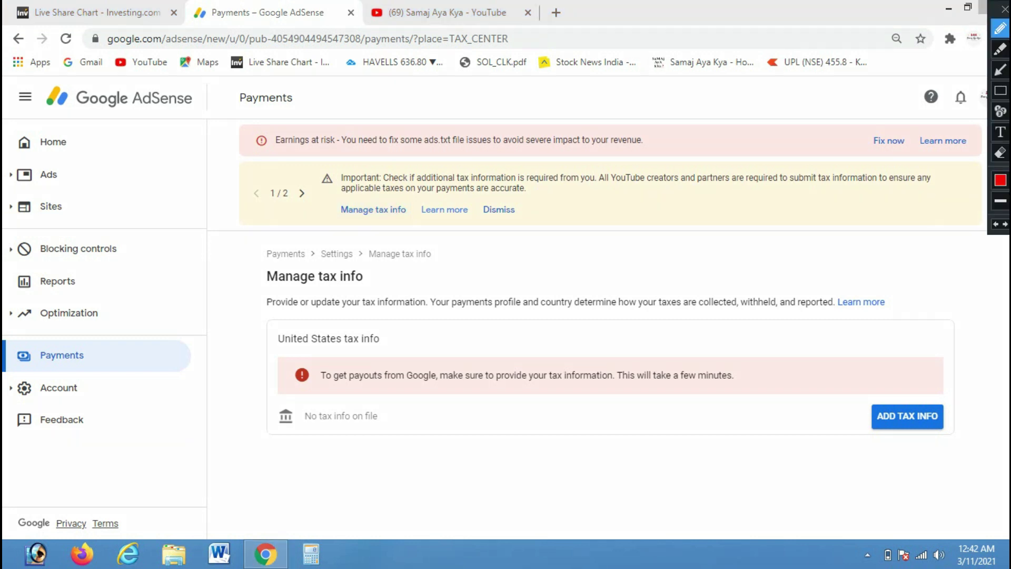
pyautogui.moveTo(898, 385)
pyautogui.mouseDown()
pyautogui.moveTo(900, 462)
pyautogui.moveTo(914, 382)
pyautogui.moveTo(899, 382)
pyautogui.mouseUp()
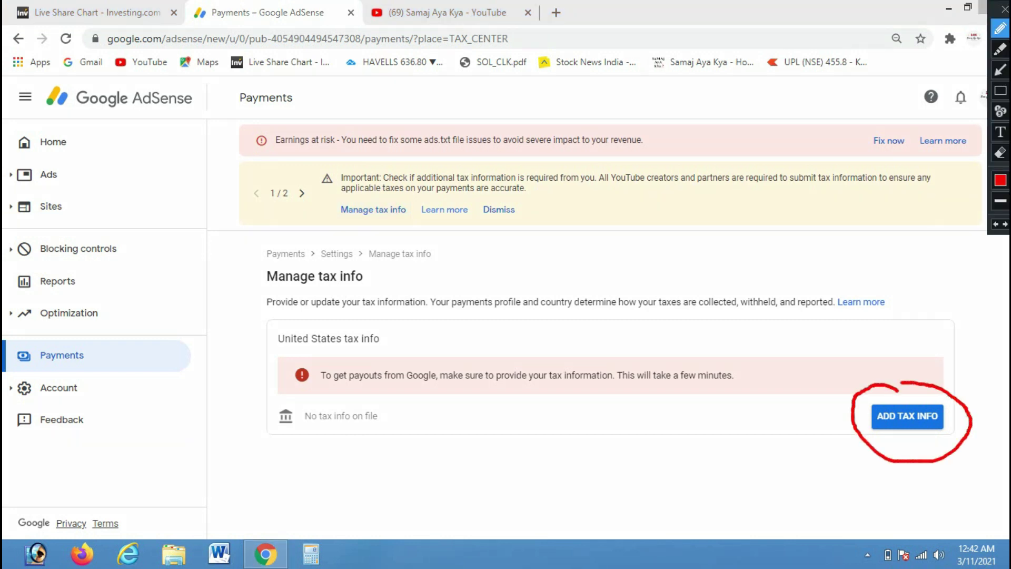
pyautogui.press('Escape')
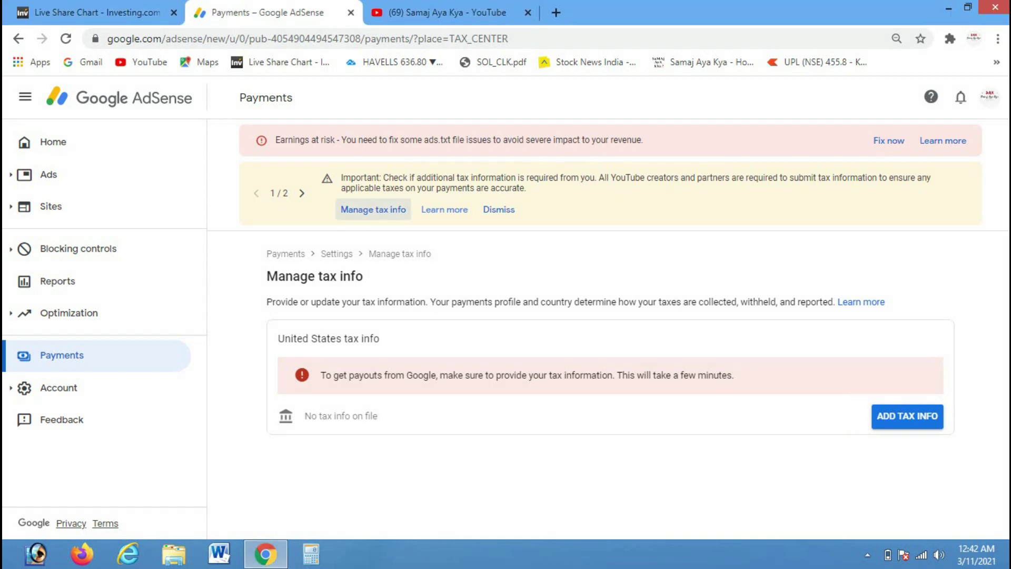
pyautogui.click(908, 416)
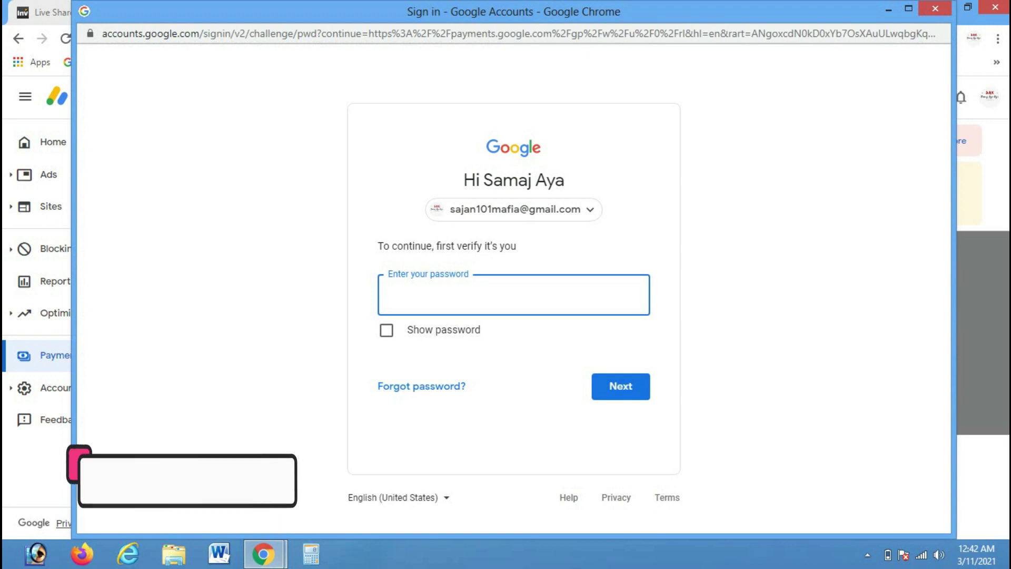
# Enter the account password in the Google sign-in verification window
pyautogui.write('••••••')
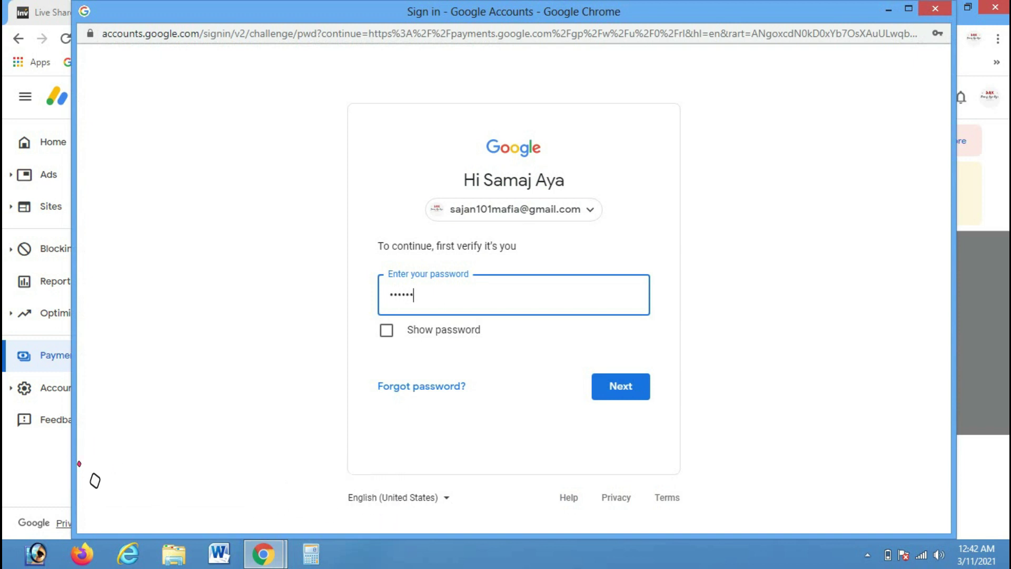
pyautogui.write('••••••••••')
# Sign in, then choose Individual rather than Non-individual / entity as the account type
pyautogui.press('Return')
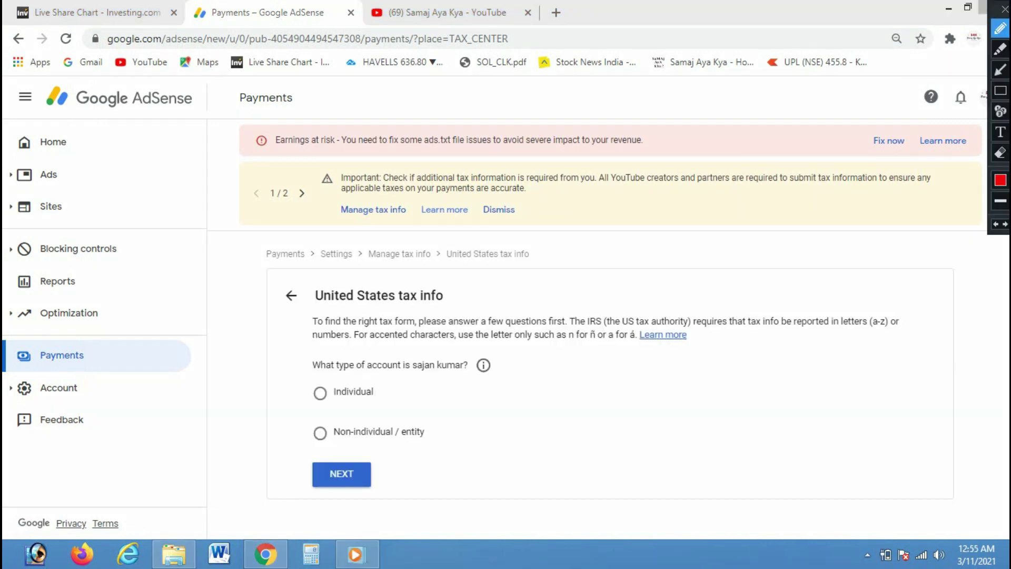
pyautogui.moveTo(406, 372); pyautogui.dragTo(371, 388)
pyautogui.moveTo(414, 432); pyautogui.dragTo(469, 417)
pyautogui.moveTo(303, 440)
pyautogui.mouseDown()
pyautogui.moveTo(429, 453)
pyautogui.moveTo(376, 413)
pyautogui.moveTo(314, 421)
pyautogui.mouseUp()
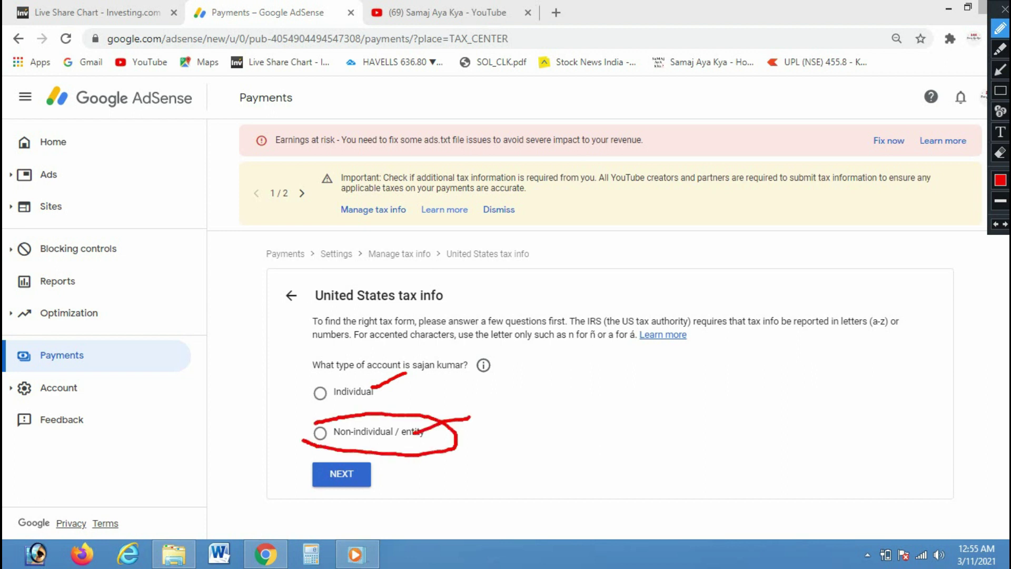
pyautogui.moveTo(385, 389); pyautogui.dragTo(405, 378)
pyautogui.press('Escape')
pyautogui.click(320, 393)
pyautogui.press('Tab')
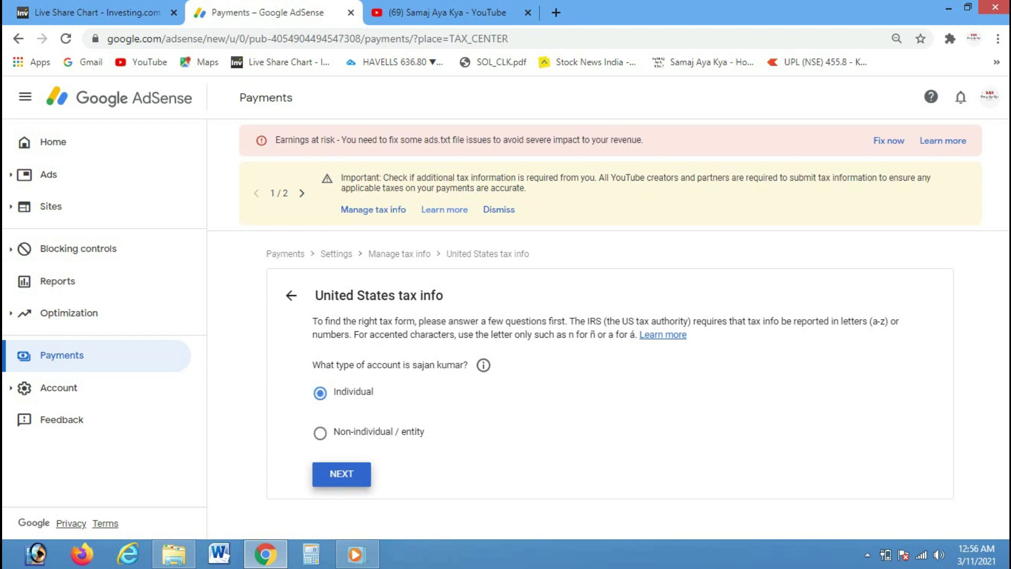
pyautogui.press('Return')
# Answer No to being a US citizen
pyautogui.scroll(-2, 608, 329)
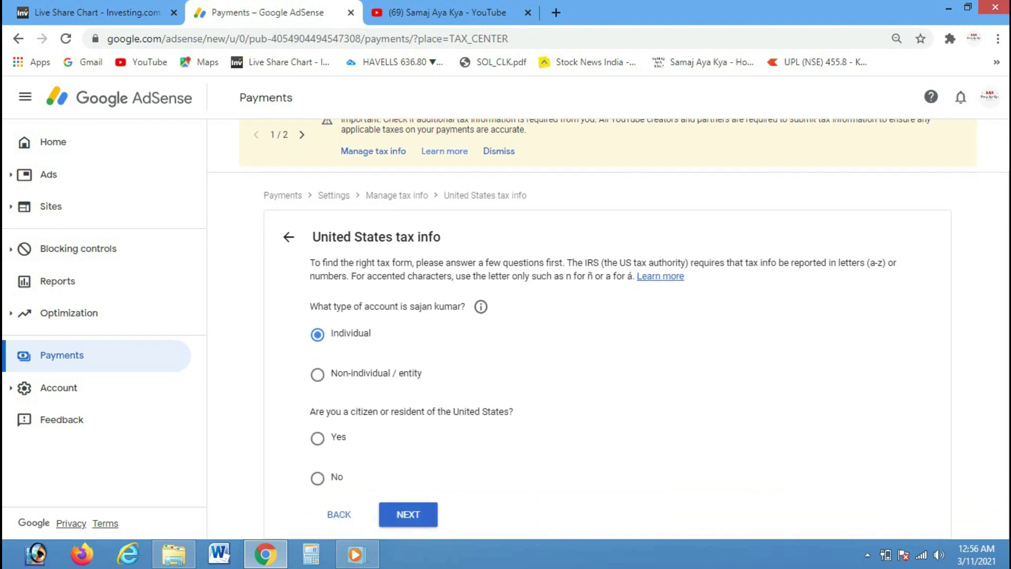
pyautogui.hotkey('ctrl', 'alt', 'd')
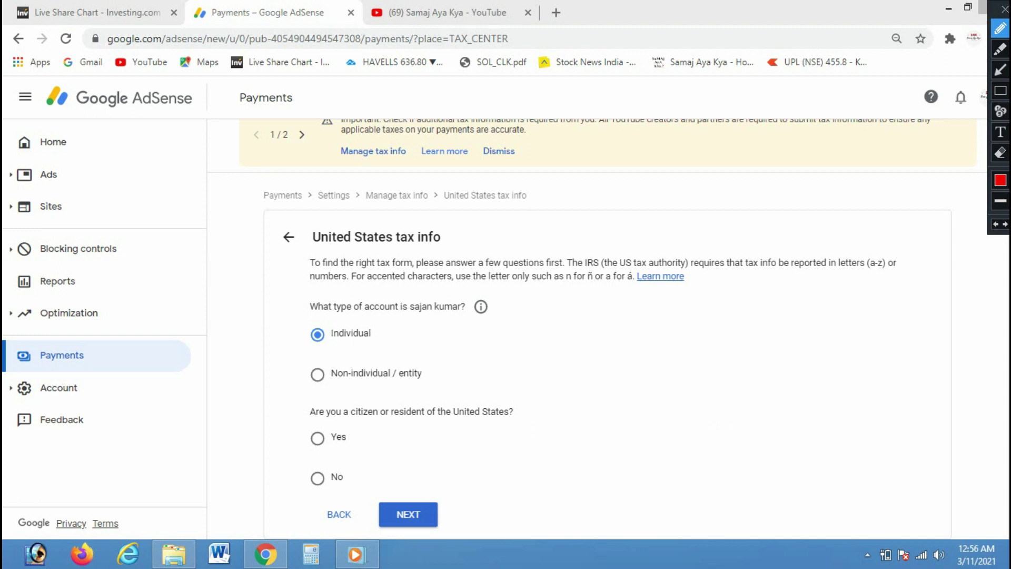
pyautogui.moveTo(301, 489)
pyautogui.mouseDown()
pyautogui.moveTo(336, 478)
pyautogui.moveTo(296, 468)
pyautogui.mouseUp()
pyautogui.hotkey('ctrl', 'shift', 'd')
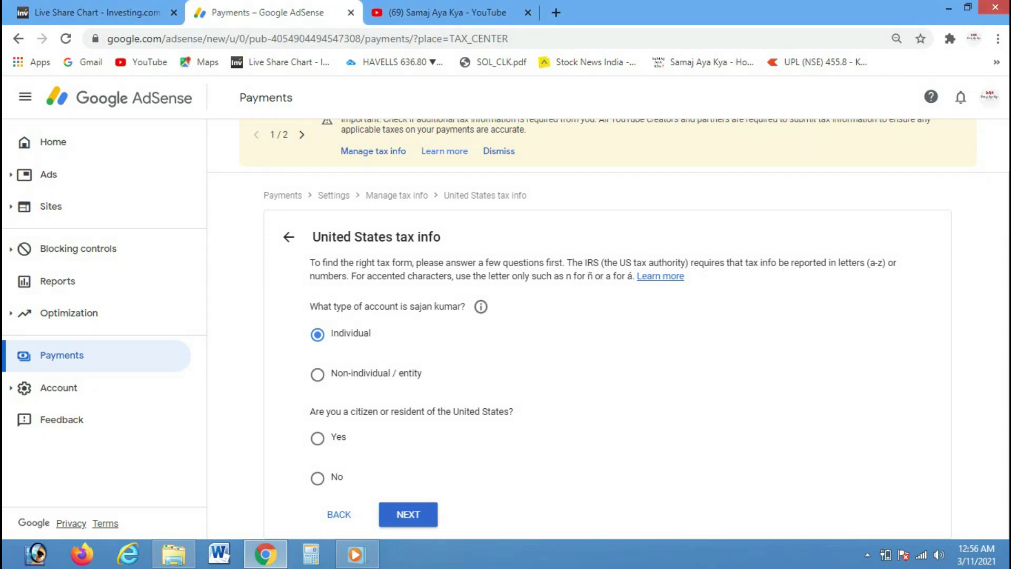
pyautogui.click(318, 478)
pyautogui.click(408, 515)
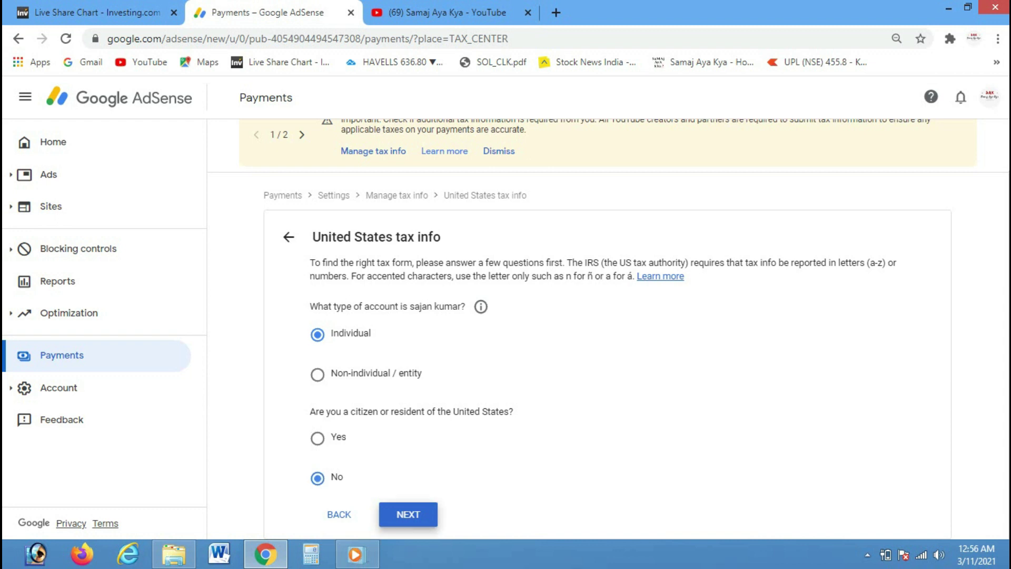
# Pick the W-8BEN form over W-8ECI and start filling it in
pyautogui.scroll(-2, 609, 329)
pyautogui.hotkey('ctrl', 'shift', 'd')
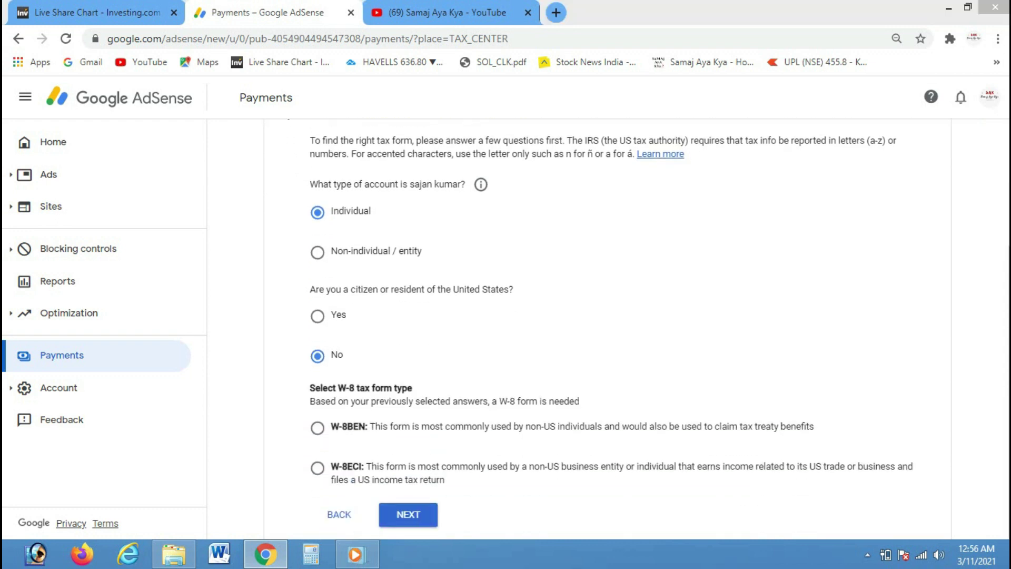
pyautogui.moveTo(333, 423); pyautogui.dragTo(367, 412)
pyautogui.moveTo(830, 470); pyautogui.dragTo(894, 473)
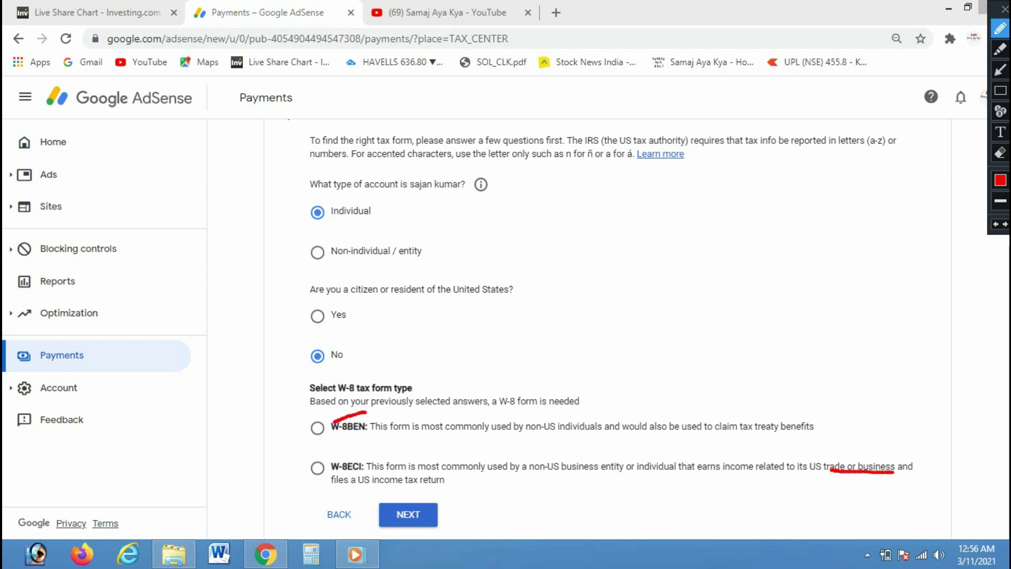
pyautogui.moveTo(796, 415); pyautogui.dragTo(836, 403)
pyautogui.click(1004, 9)
pyautogui.click(318, 428)
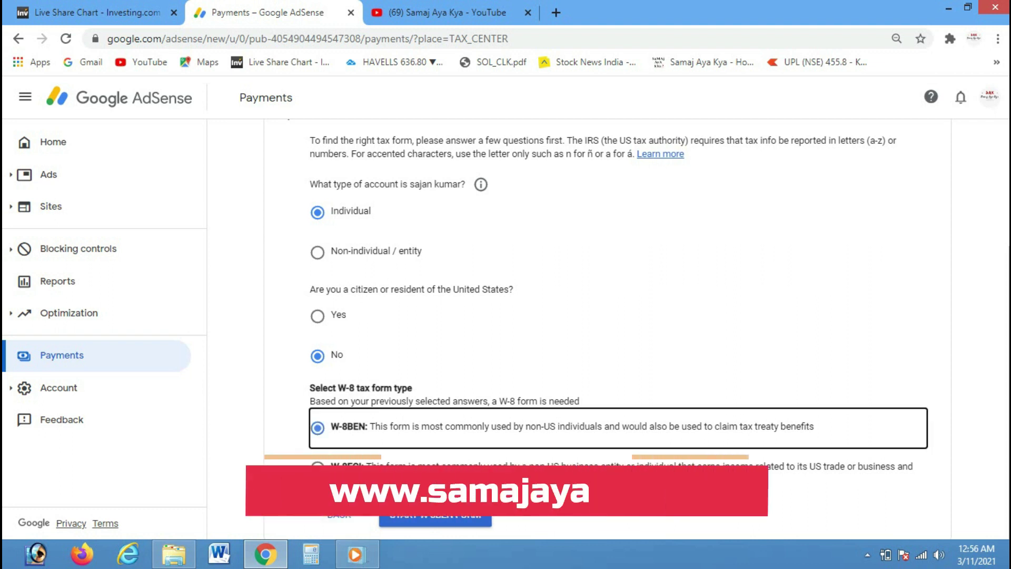
pyautogui.click(435, 515)
pyautogui.click(435, 520)
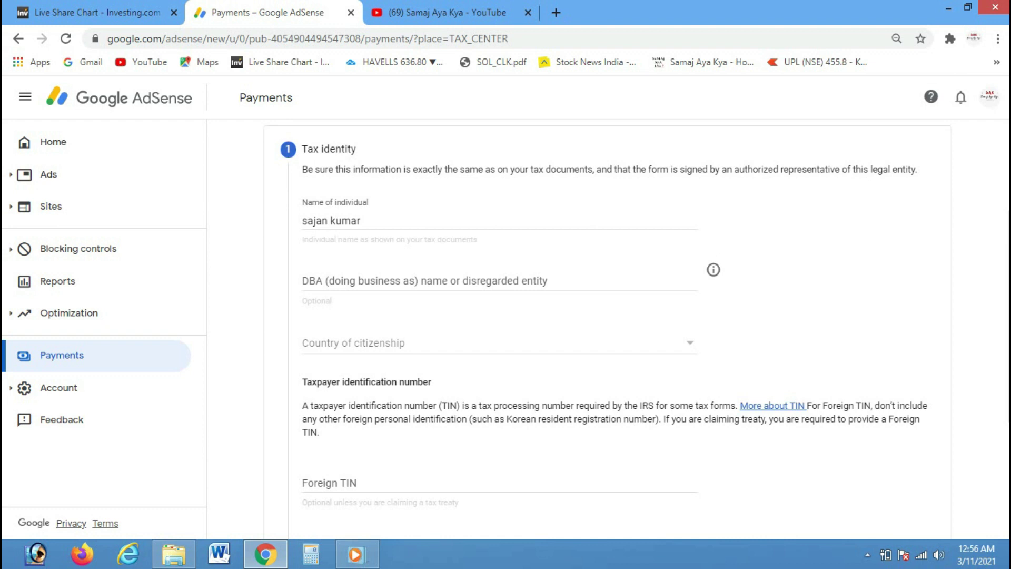
# Set the country of citizenship to India and enter the foreign tax ID
pyautogui.click(690, 343)
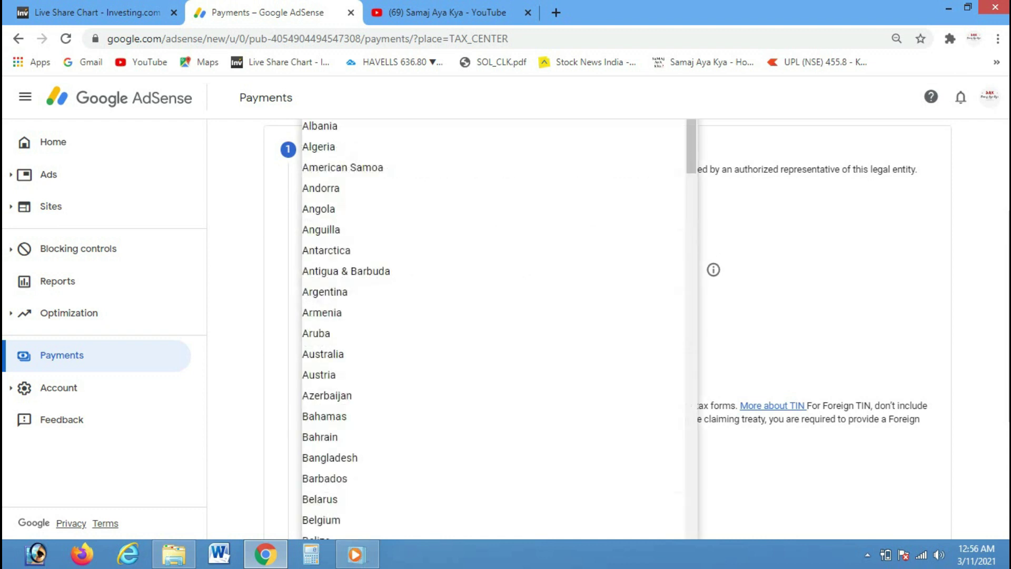
pyautogui.write('in')
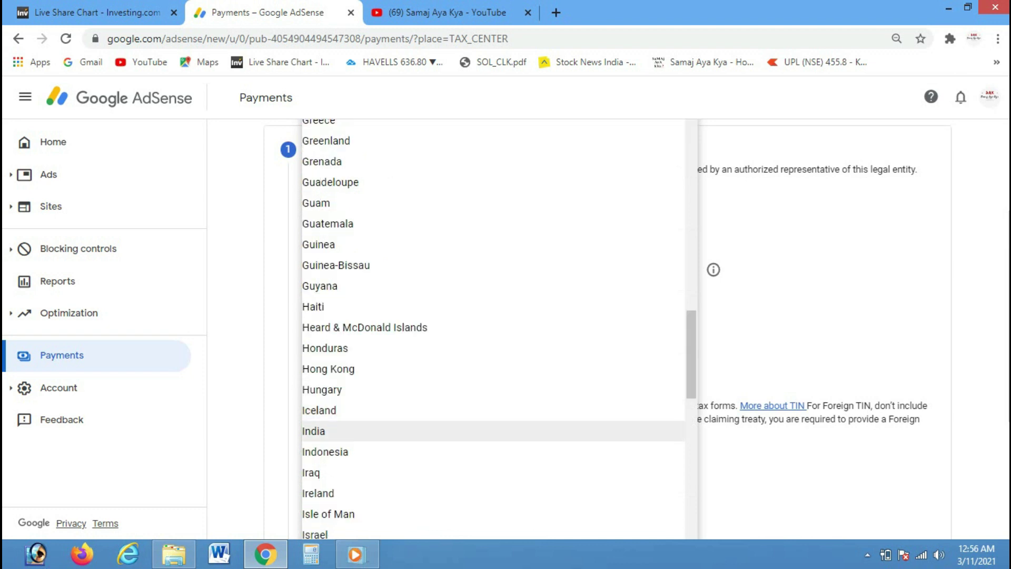
pyautogui.press('Return')
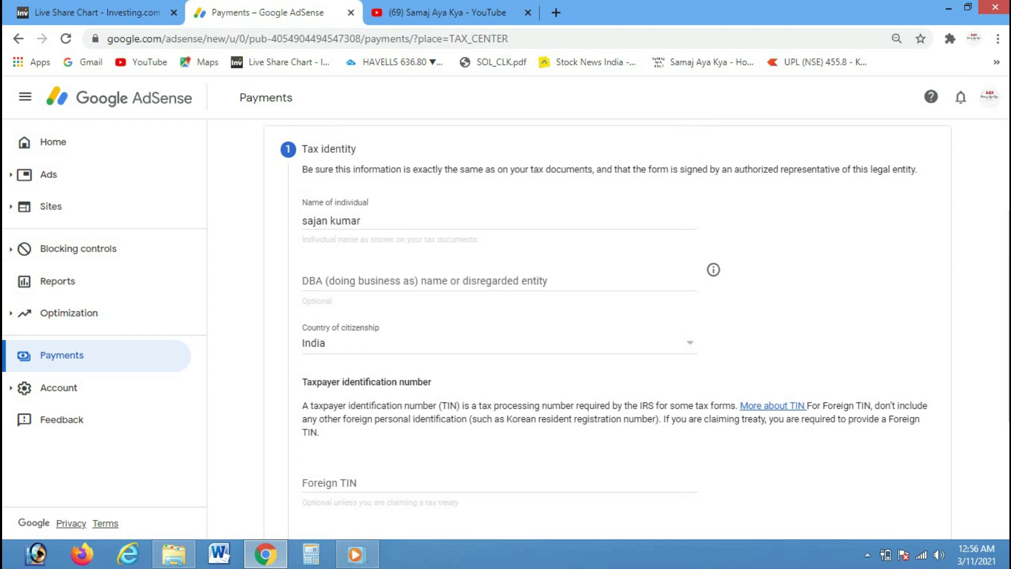
pyautogui.scroll(-2, 608, 330)
pyautogui.click(330, 409)
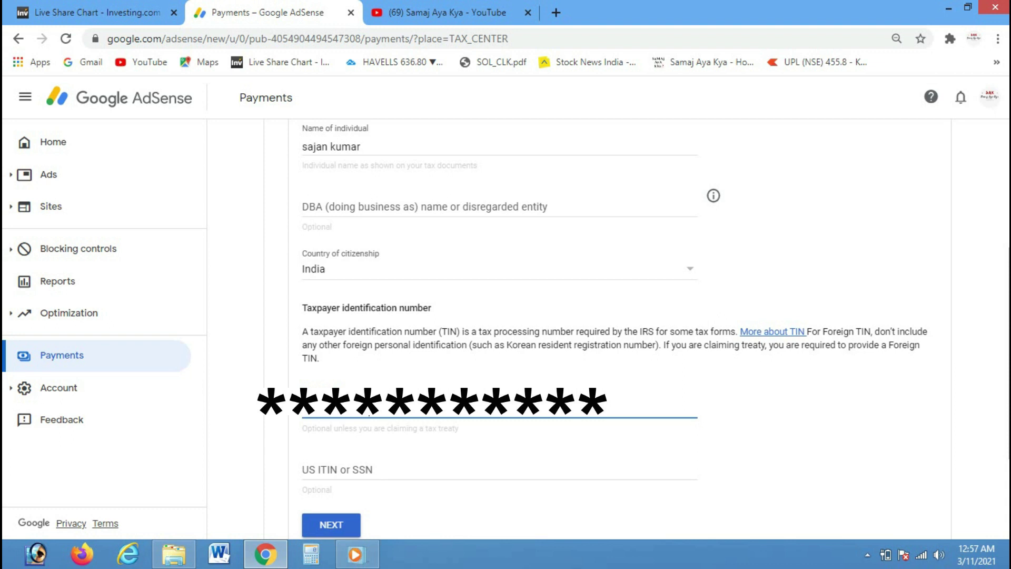
# Fill in the Indian permanent residence address, keep mailing address the same, and continue
pyautogui.click(330, 525)
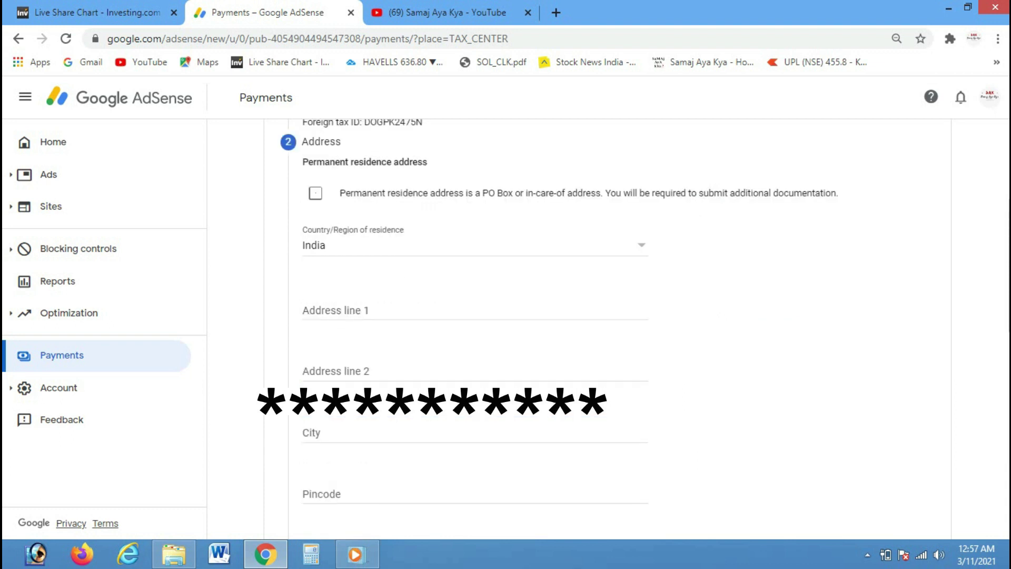
pyautogui.scroll(-1, 474, 329)
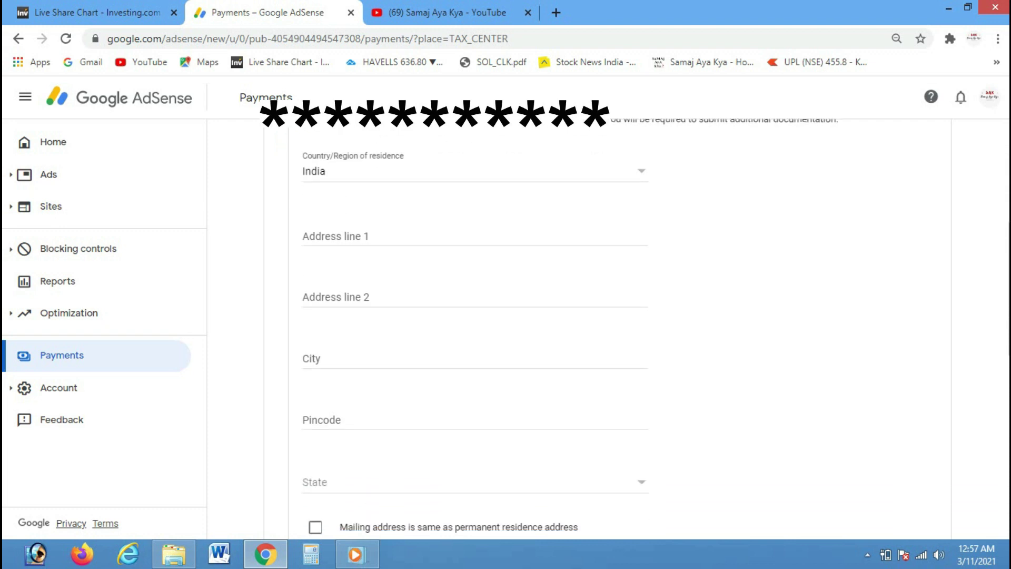
pyautogui.scroll(1, 570, 329)
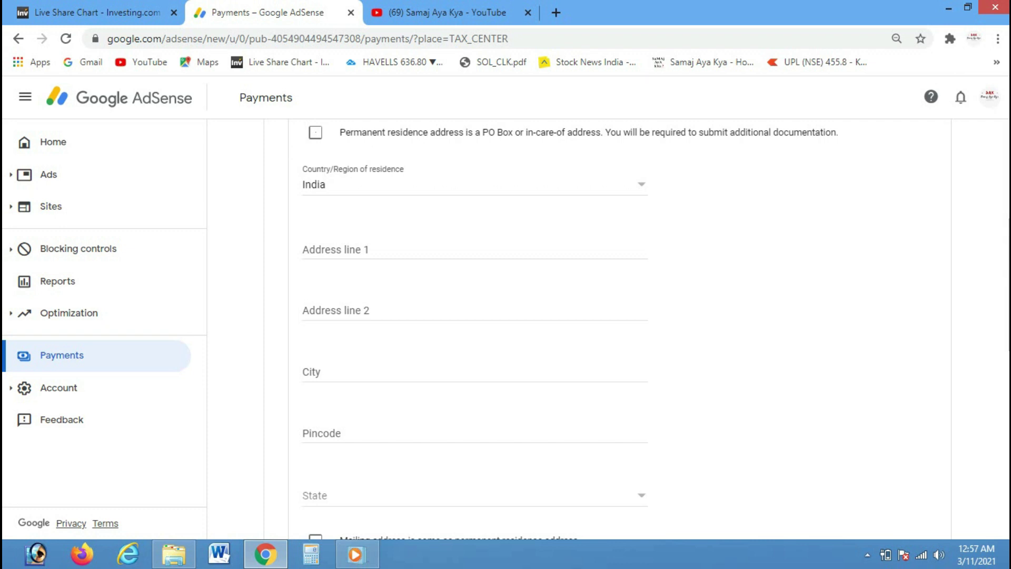
pyautogui.scroll(-5, 526, 326)
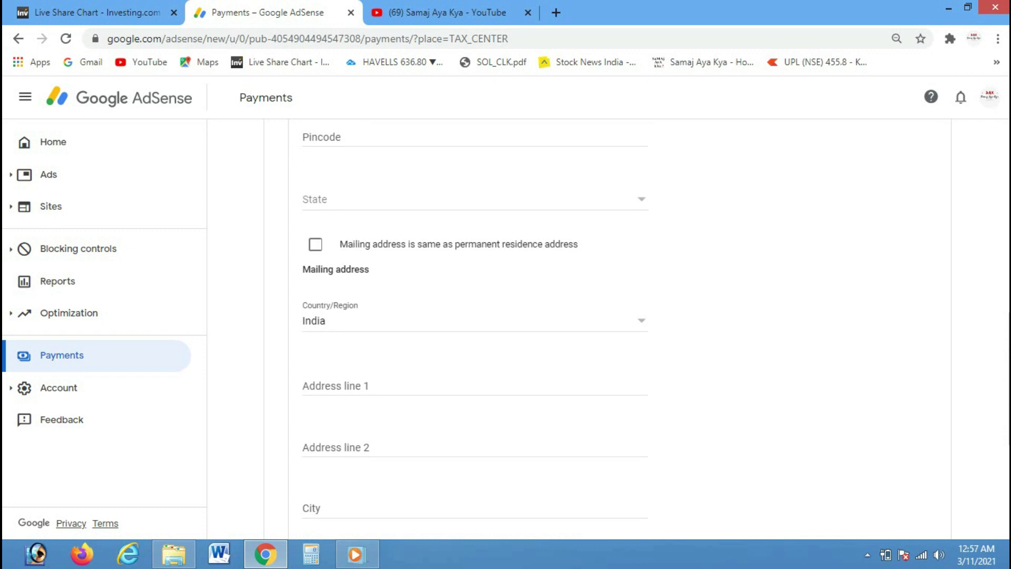
pyautogui.scroll(5, 473, 327)
pyautogui.scroll(-1, 474, 326)
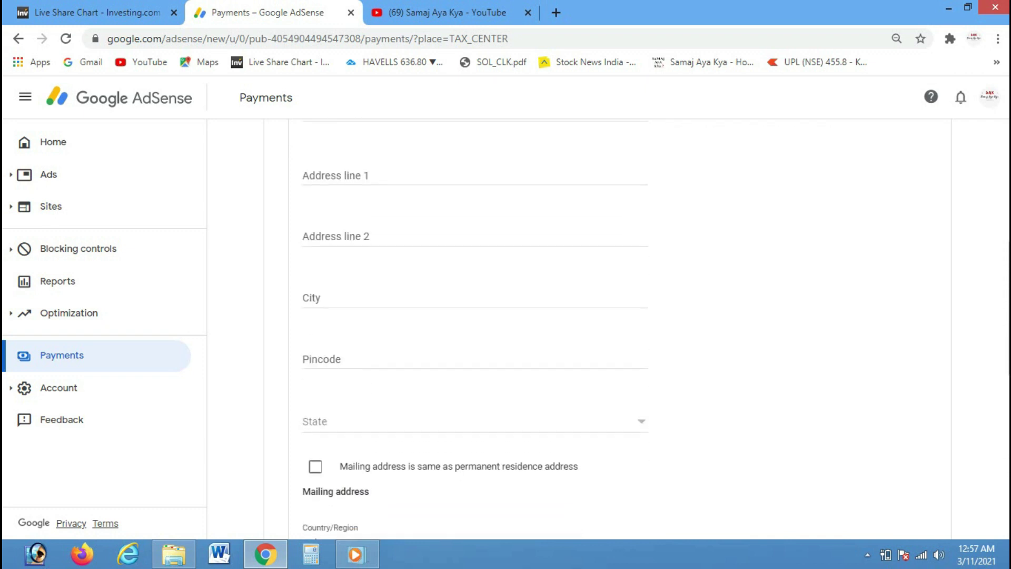
pyautogui.scroll(1, 474, 326)
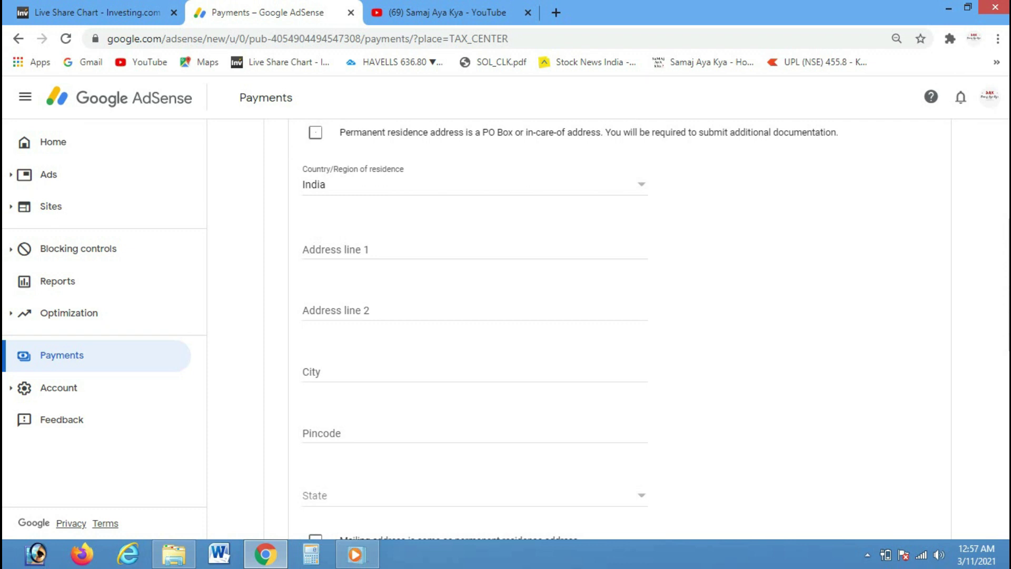
pyautogui.click(342, 249)
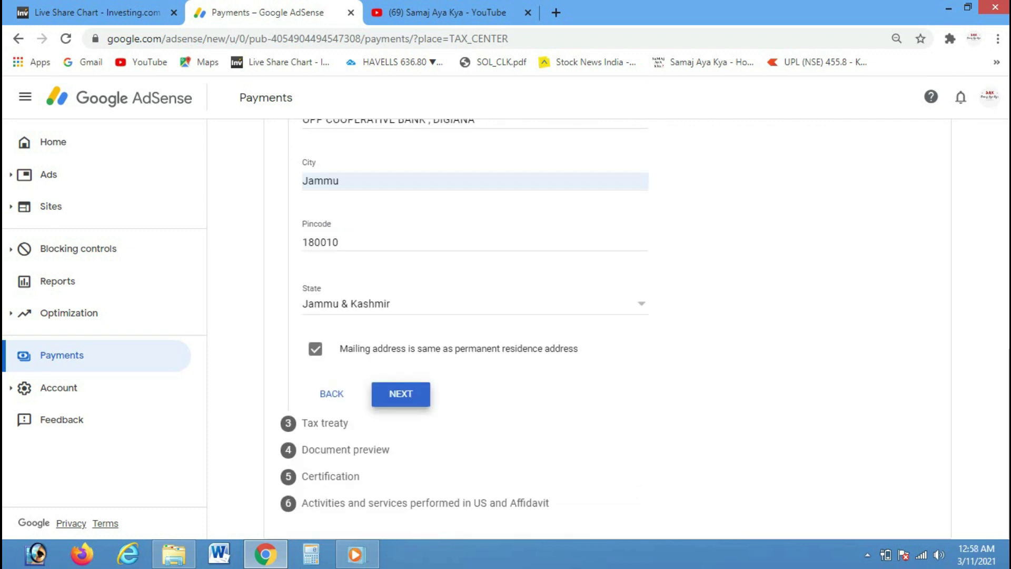
pyautogui.click(399, 393)
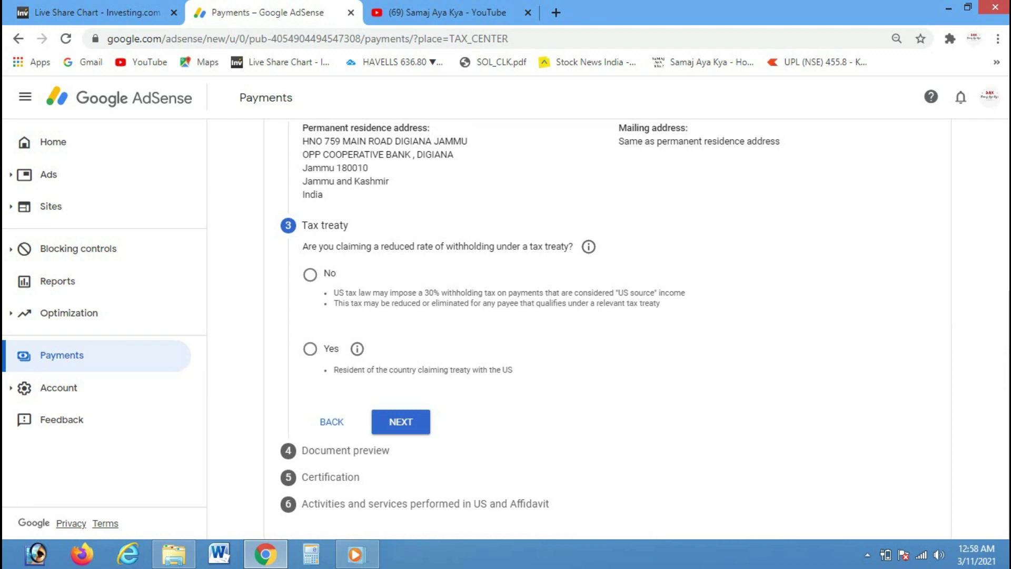
# Answer Yes to the treaty claim, confirm treaty-country residency, and choose India
pyautogui.click(310, 348)
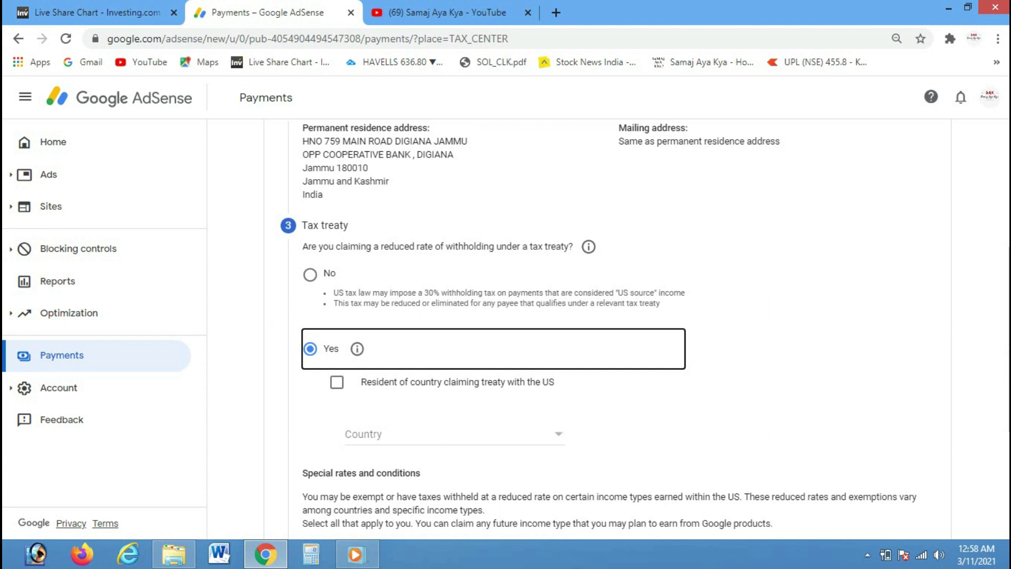
pyautogui.click(337, 382)
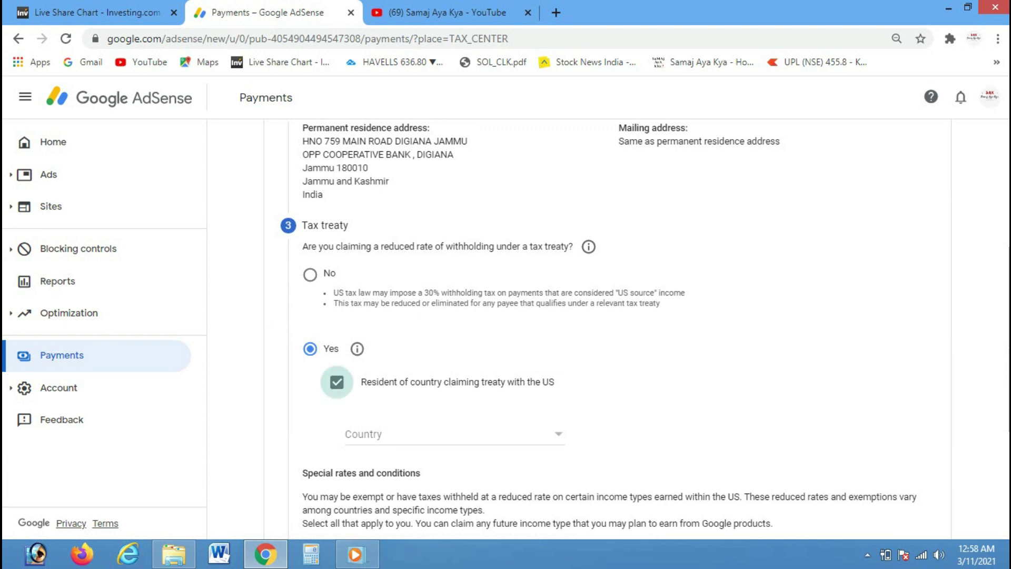
pyautogui.click(454, 434)
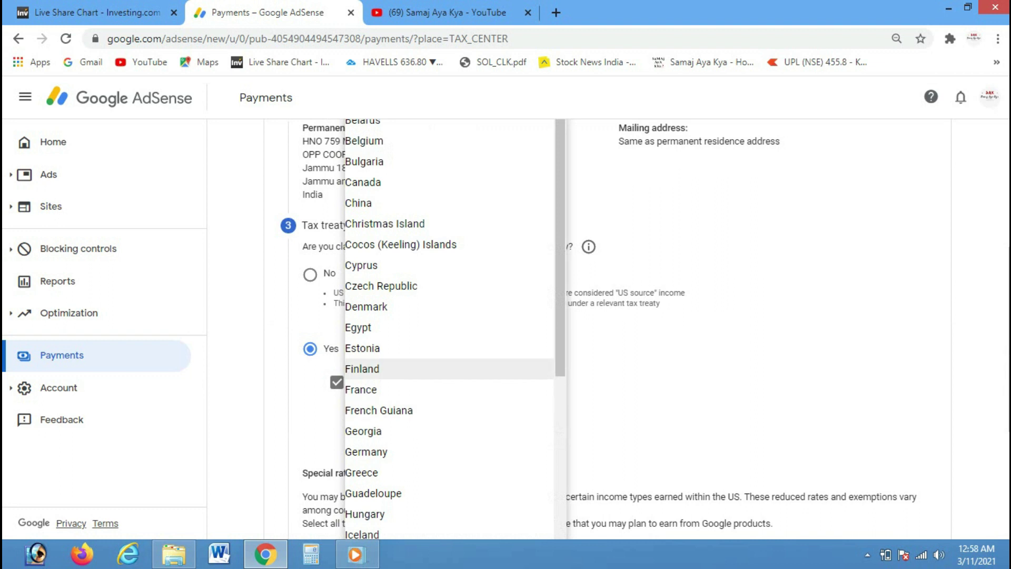
pyautogui.scroll(-6, 369, 342)
pyautogui.scroll(3, 369, 342)
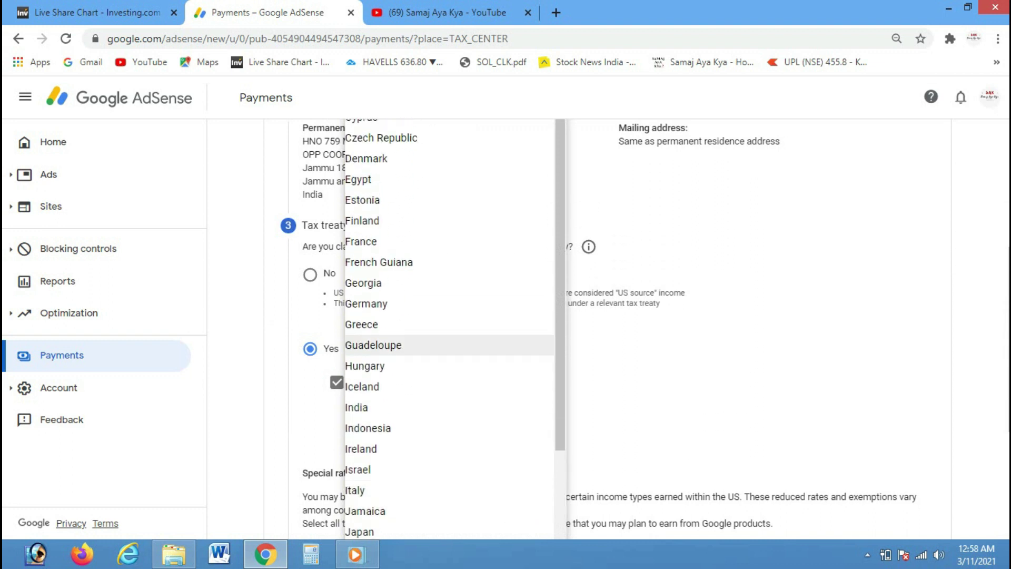
pyautogui.click(356, 407)
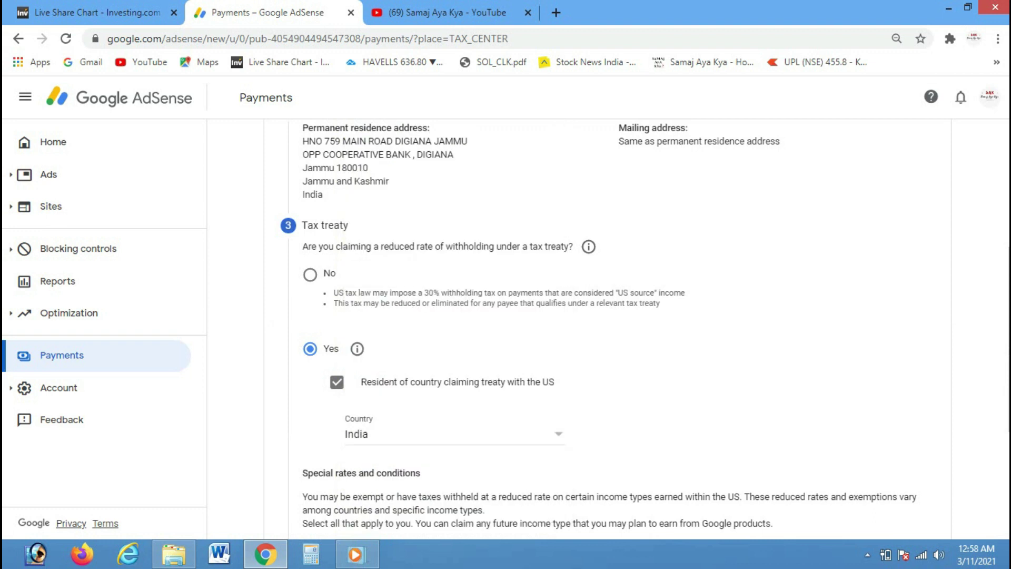
pyautogui.scroll(-5, 356, 407)
# Claim 0% withholding for Services under Article 7 paragraph 1 and confirm the treaty terms
pyautogui.click(315, 311)
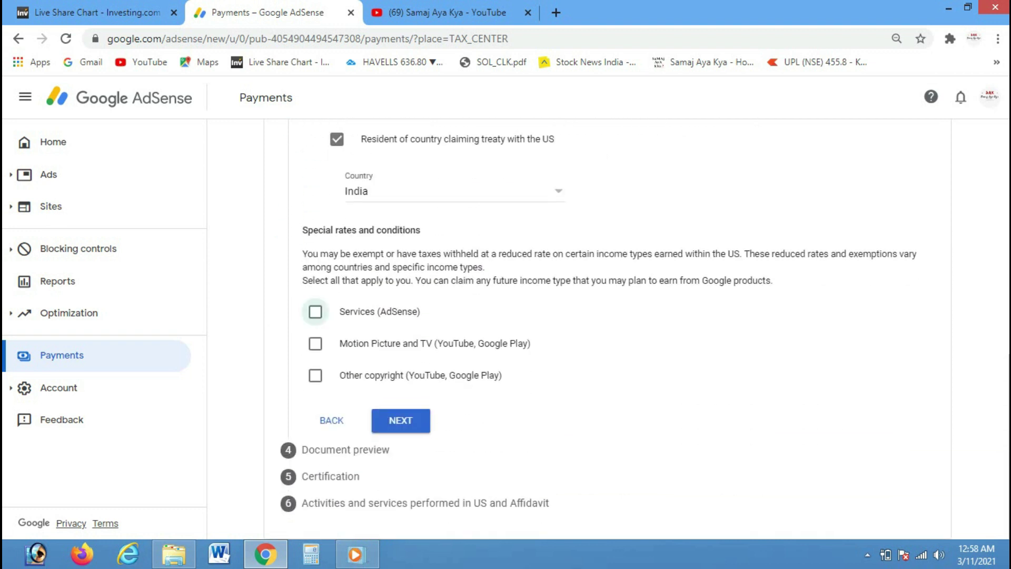
pyautogui.click(437, 364)
pyautogui.click(384, 385)
pyautogui.click(638, 364)
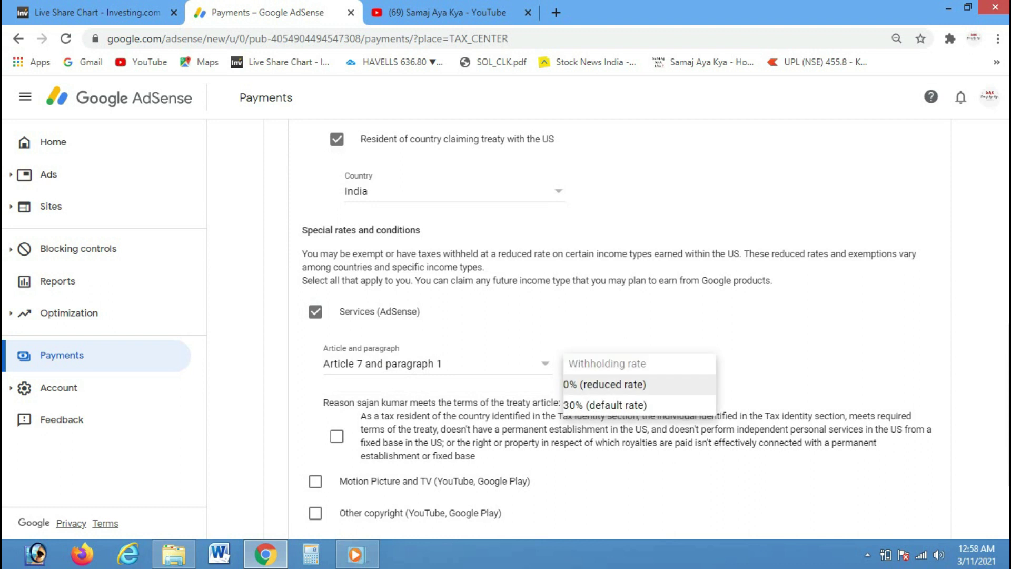
pyautogui.click(605, 383)
pyautogui.click(337, 436)
pyautogui.scroll(-1, 606, 326)
# Claim 15% for Motion Picture and TV under Article 12 paragraph 2A II
pyautogui.click(315, 407)
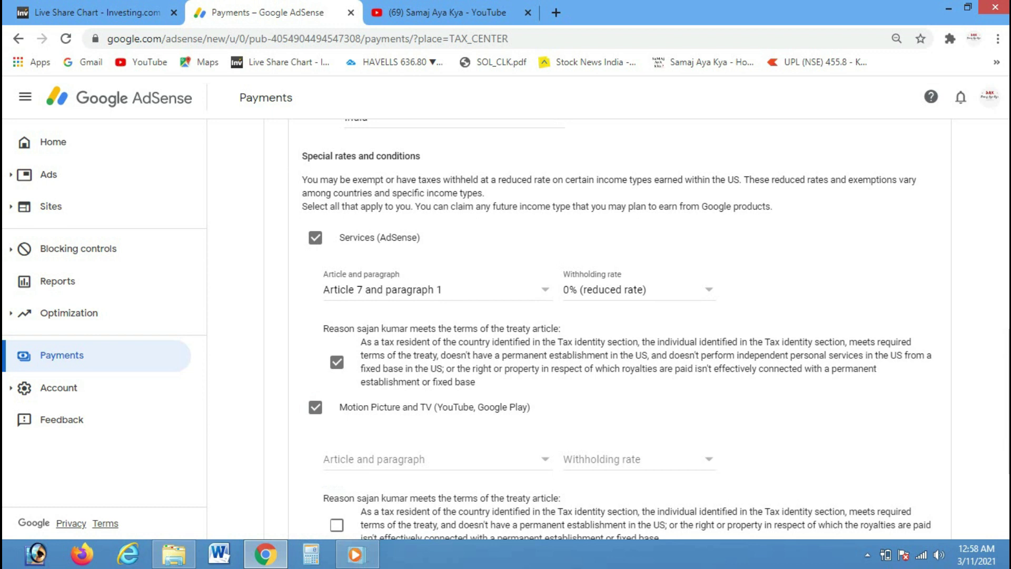
pyautogui.click(437, 458)
pyautogui.click(401, 476)
pyautogui.click(637, 458)
pyautogui.click(607, 480)
pyautogui.scroll(-2, 606, 326)
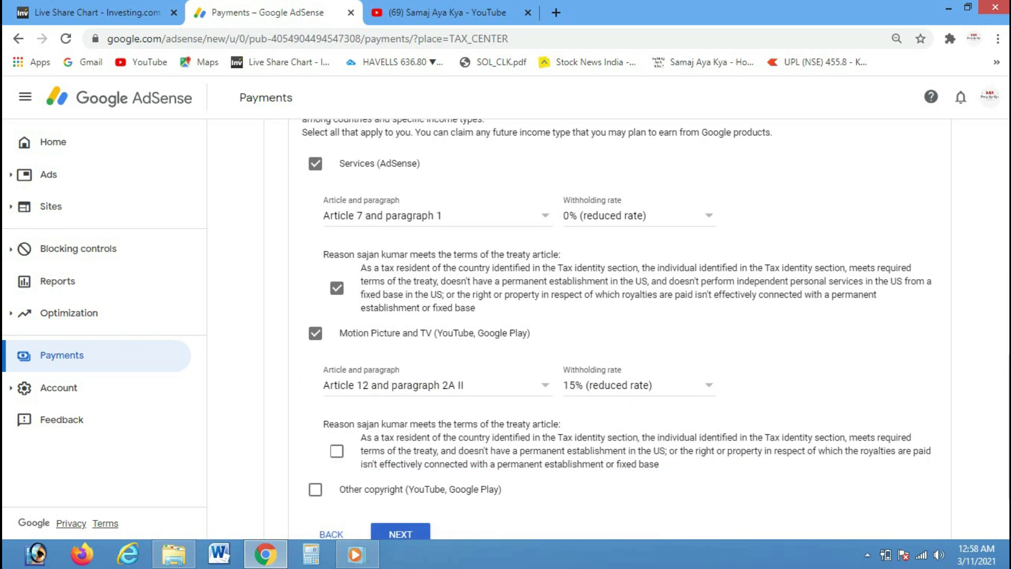
pyautogui.scroll(-1, 336, 400)
pyautogui.click(337, 376)
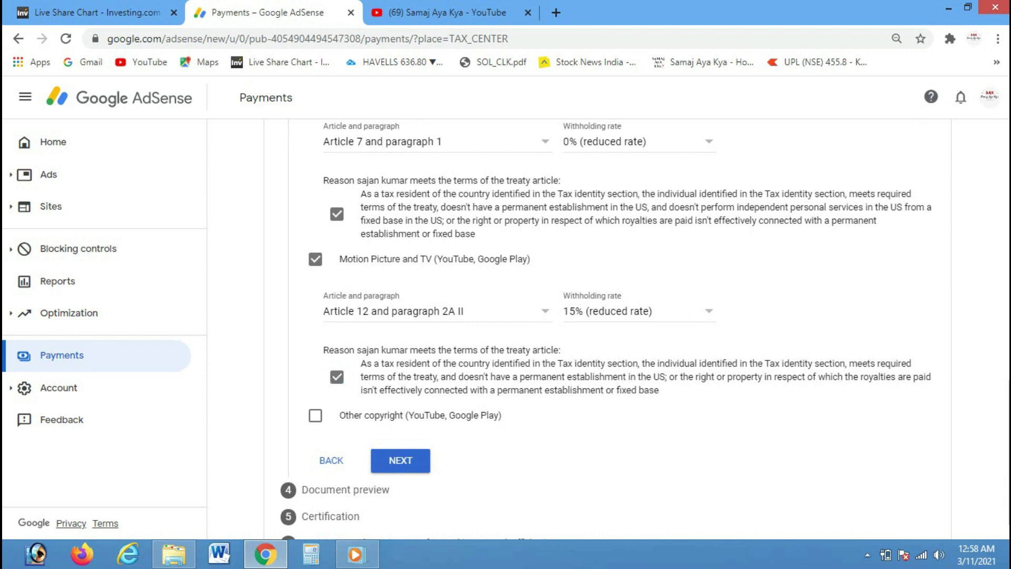
# Claim 15% for Other copyright under Article 12 paragraph 2A II and continue
pyautogui.click(315, 415)
pyautogui.scroll(-3, 315, 415)
pyautogui.click(437, 319)
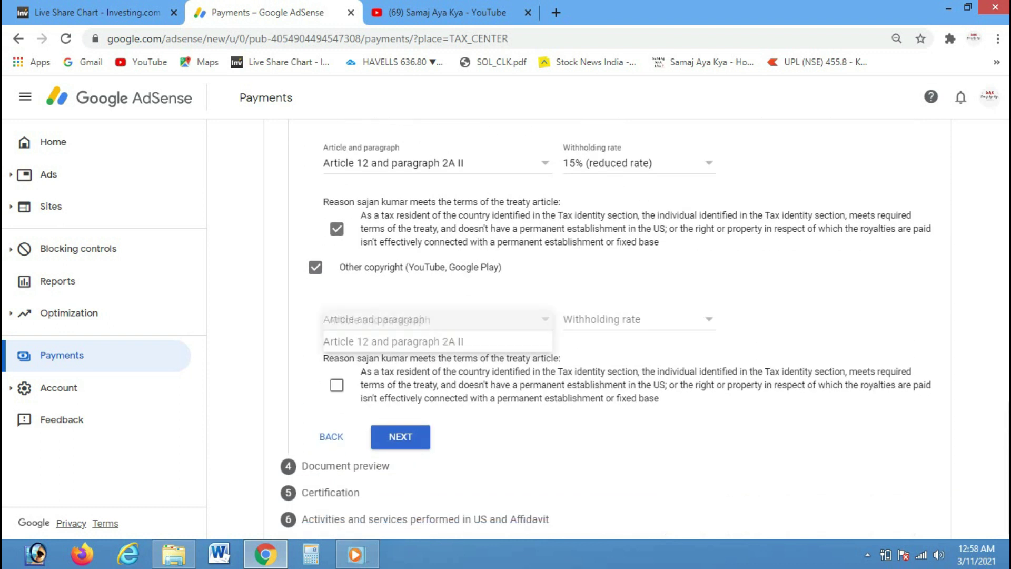
pyautogui.click(393, 341)
pyautogui.click(637, 319)
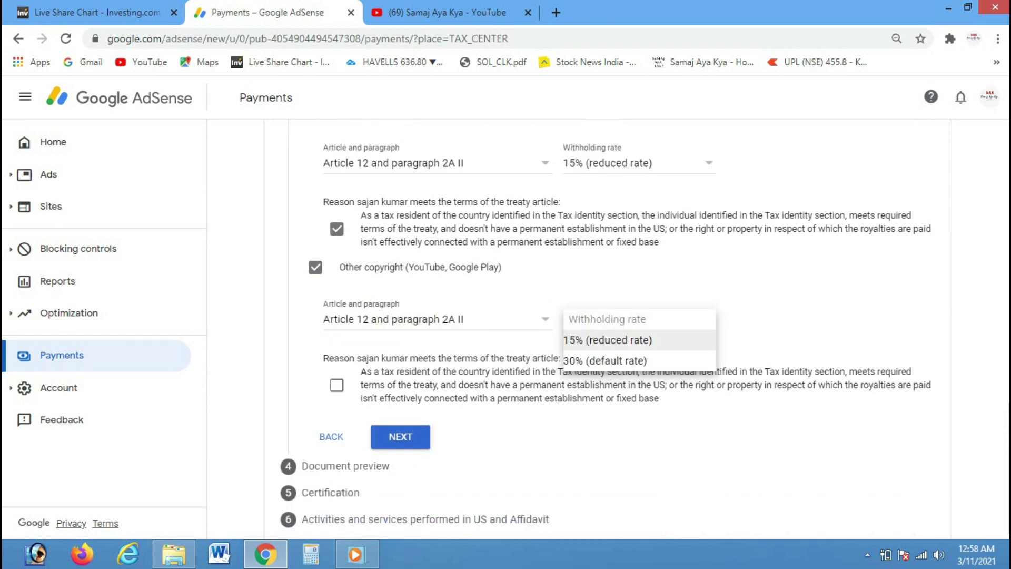
pyautogui.click(607, 340)
pyautogui.scroll(-1, 605, 332)
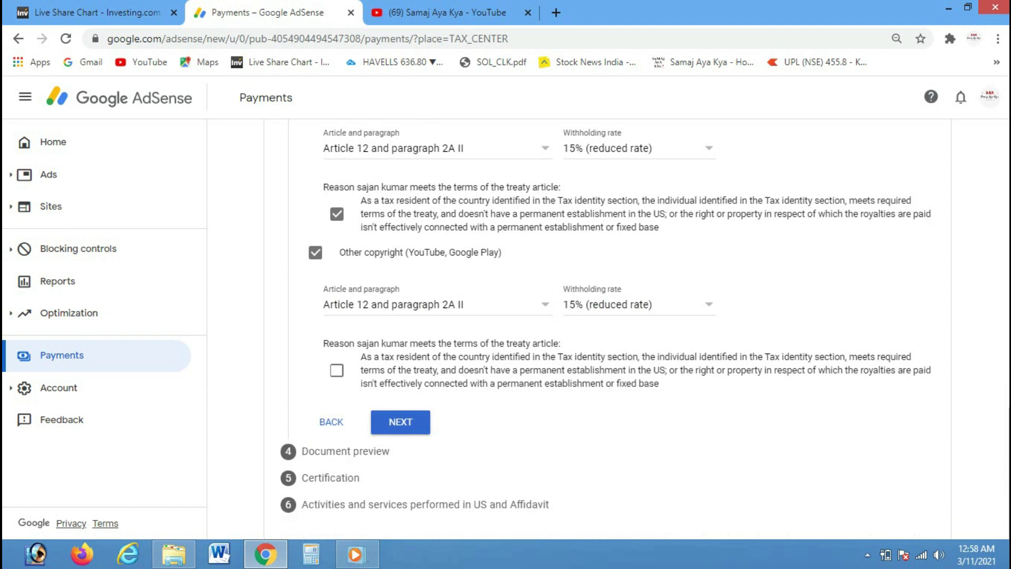
pyautogui.click(337, 370)
pyautogui.click(400, 423)
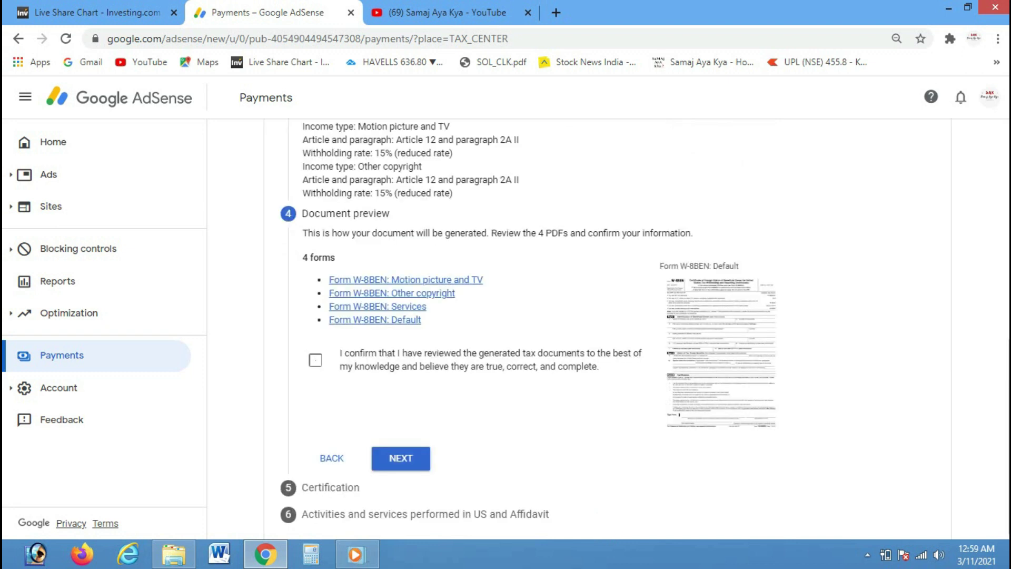
# Confirm the forms were reviewed, sign with your full legal name, and declare yourself the listed person
pyautogui.click(314, 360)
pyautogui.click(400, 457)
pyautogui.scroll(-4, 608, 329)
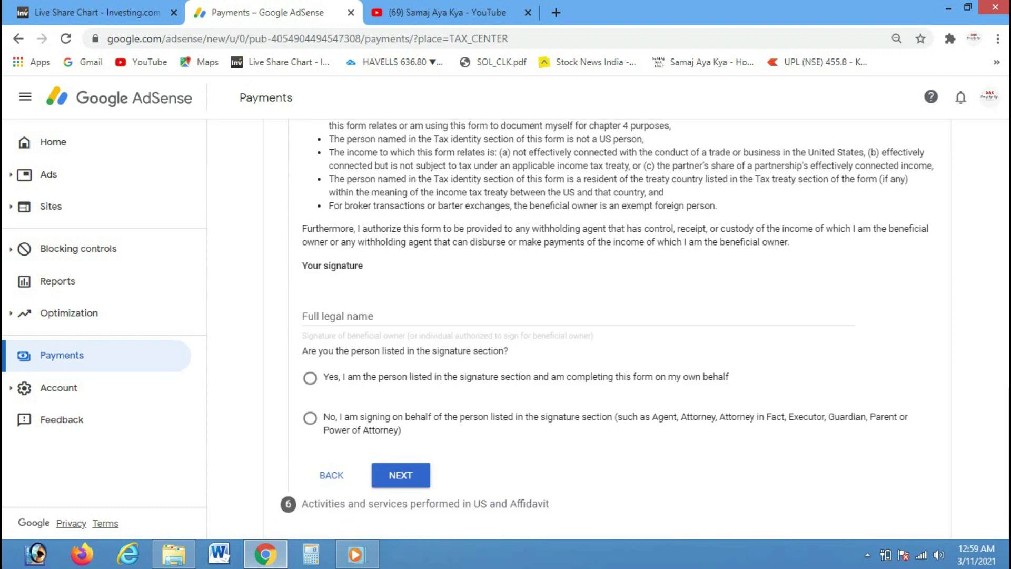
pyautogui.click(337, 316)
pyautogui.write('SAJAN KUMAR')
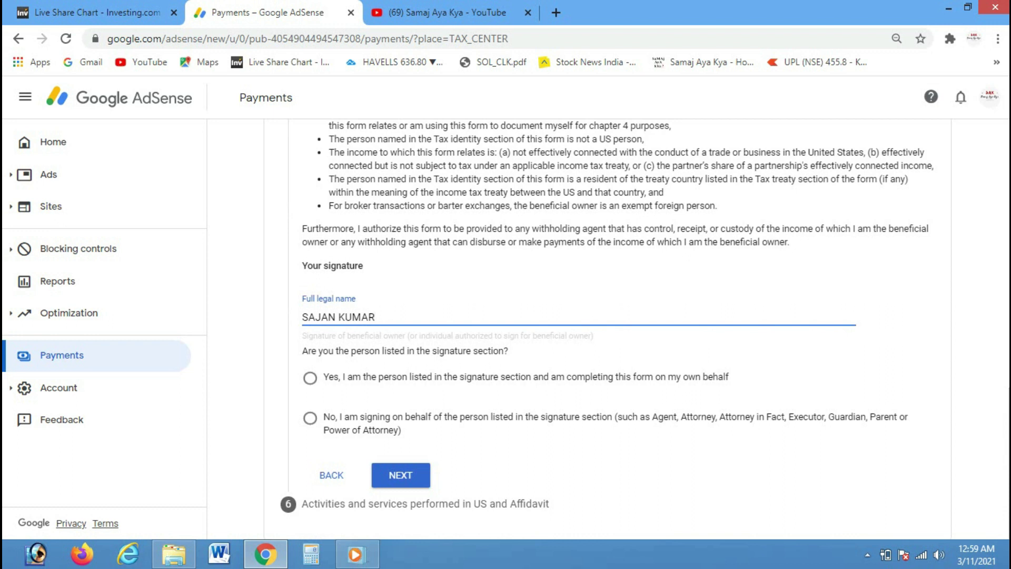
pyautogui.click(310, 377)
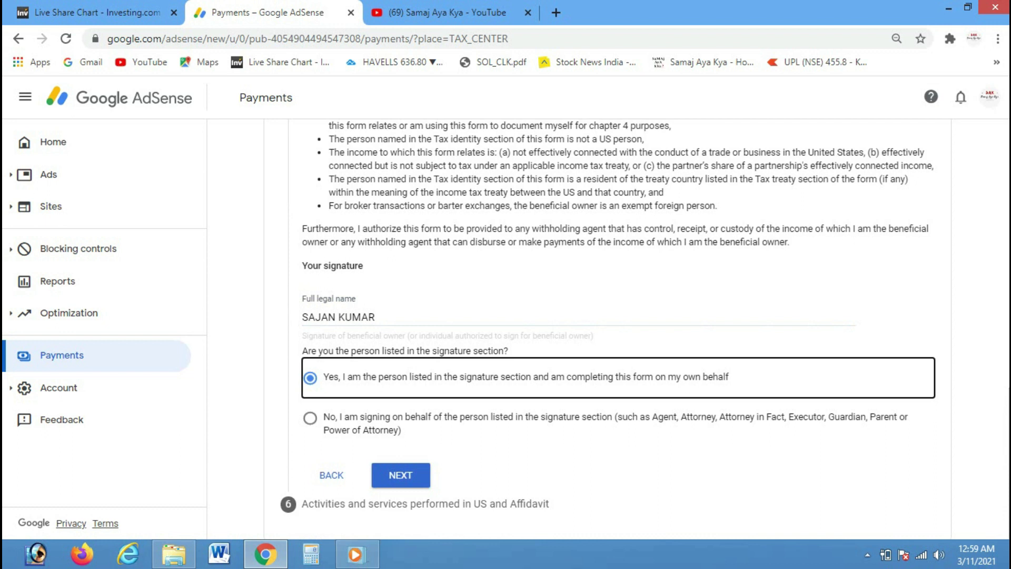
pyautogui.click(401, 475)
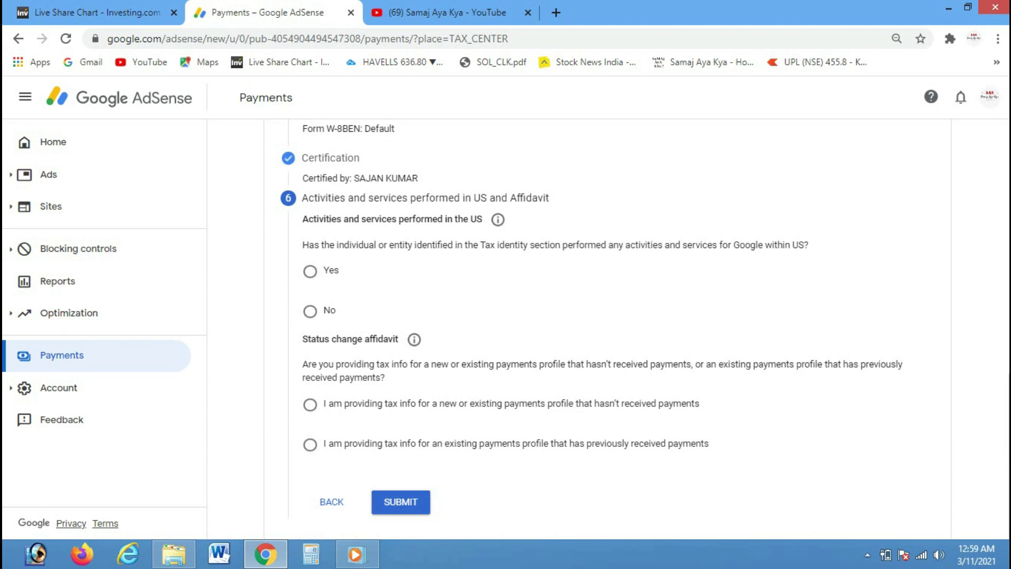
# Declare no US activities and certify services are performed outside the US
pyautogui.click(310, 311)
pyautogui.click(326, 345)
pyautogui.scroll(-1, 599, 330)
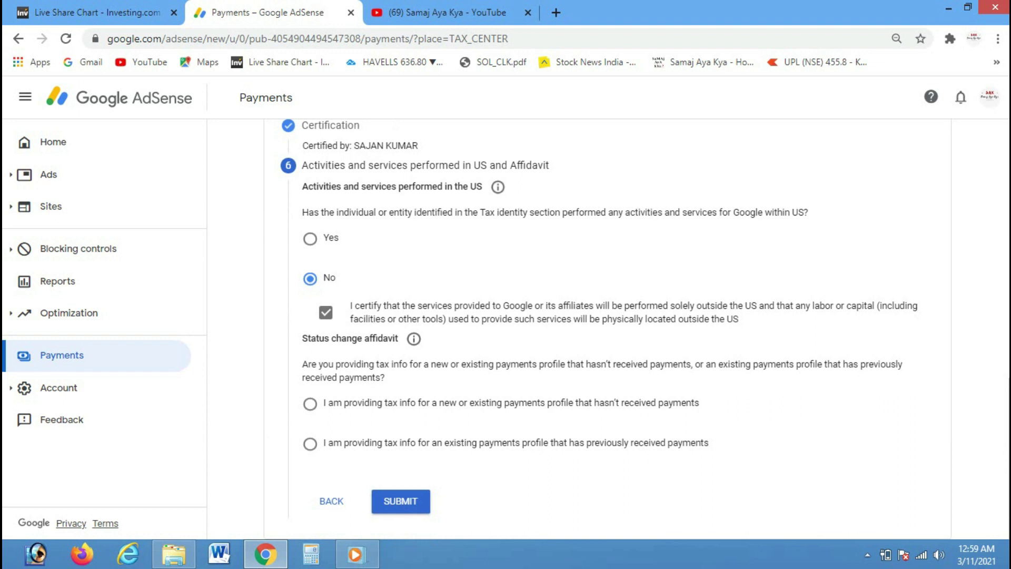
pyautogui.hotkey('ctrl', 'alt', 'd')
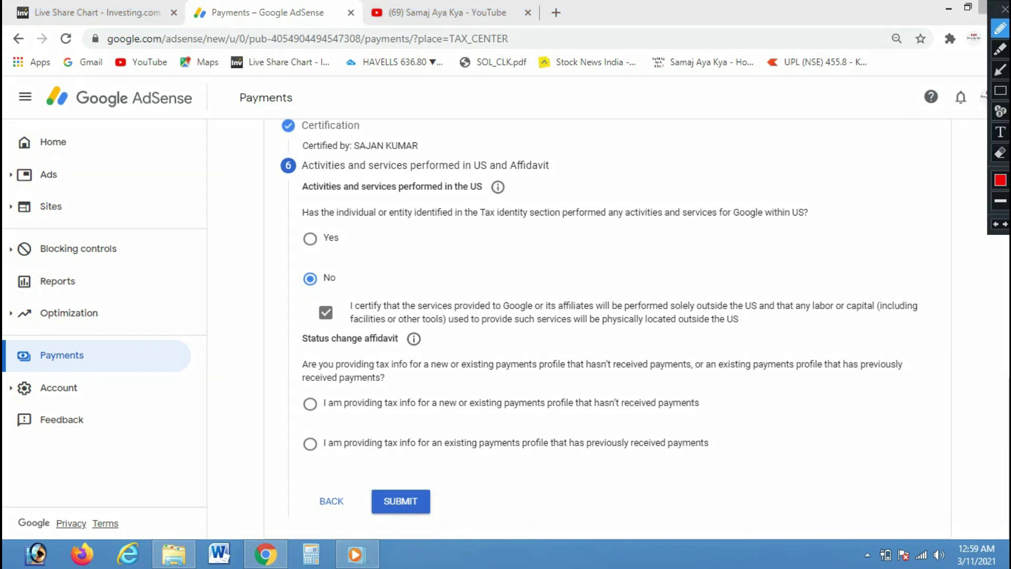
pyautogui.moveTo(292, 416)
pyautogui.mouseDown()
pyautogui.moveTo(744, 403)
pyautogui.moveTo(388, 358)
pyautogui.moveTo(340, 381)
pyautogui.mouseUp()
pyautogui.moveTo(403, 394); pyautogui.dragTo(485, 374)
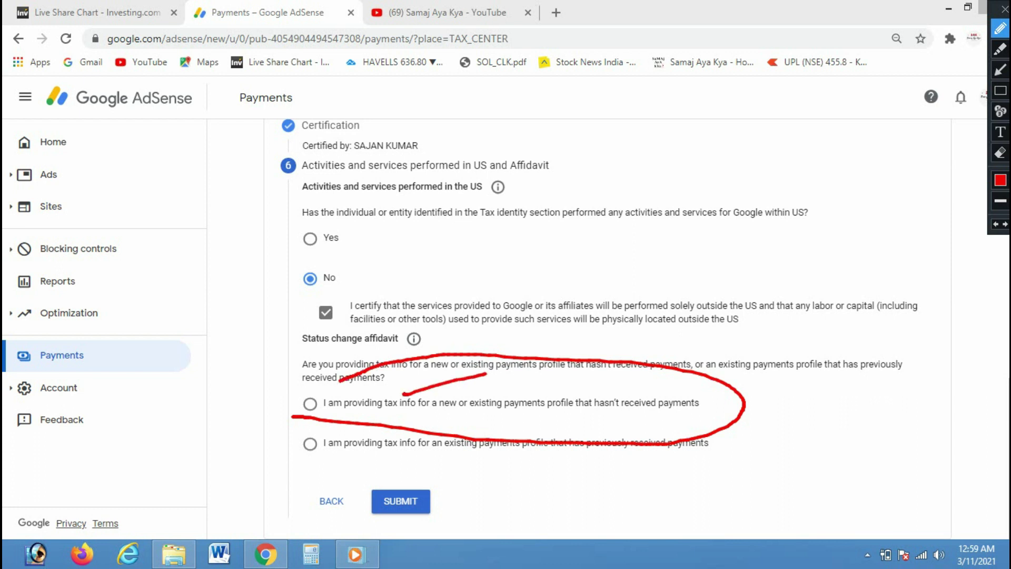
pyautogui.moveTo(712, 446); pyautogui.dragTo(757, 437)
pyautogui.moveTo(313, 449); pyautogui.dragTo(343, 437)
pyautogui.hotkey('ctrl', 'alt', 'd')
pyautogui.hotkey('ctrl', 'alt', 'd')
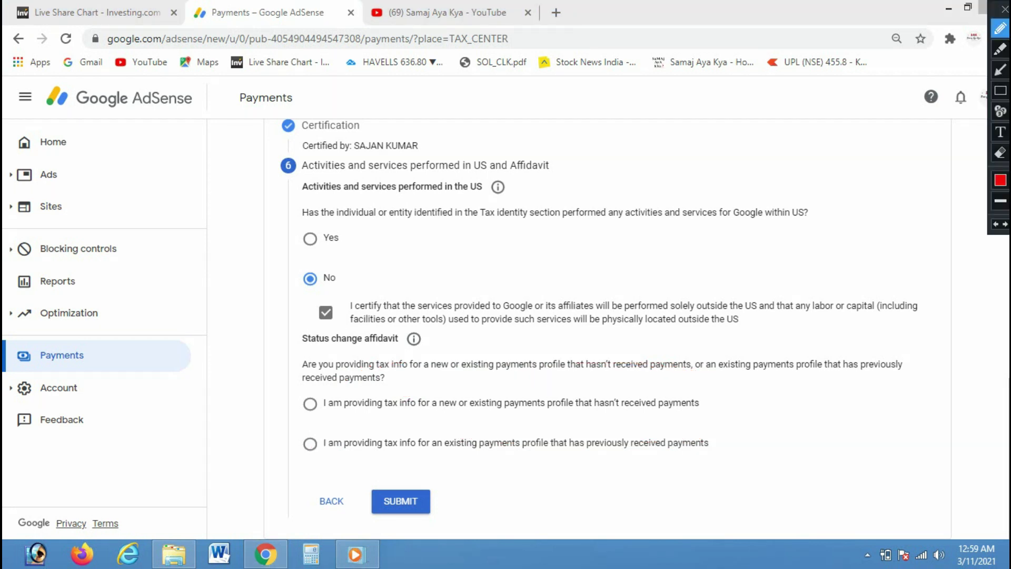
# Choose the past-payments profile affidavit, accept the perjury declaration, and submit the form
pyautogui.moveTo(707, 395); pyautogui.dragTo(784, 372)
pyautogui.moveTo(309, 395); pyautogui.dragTo(426, 352)
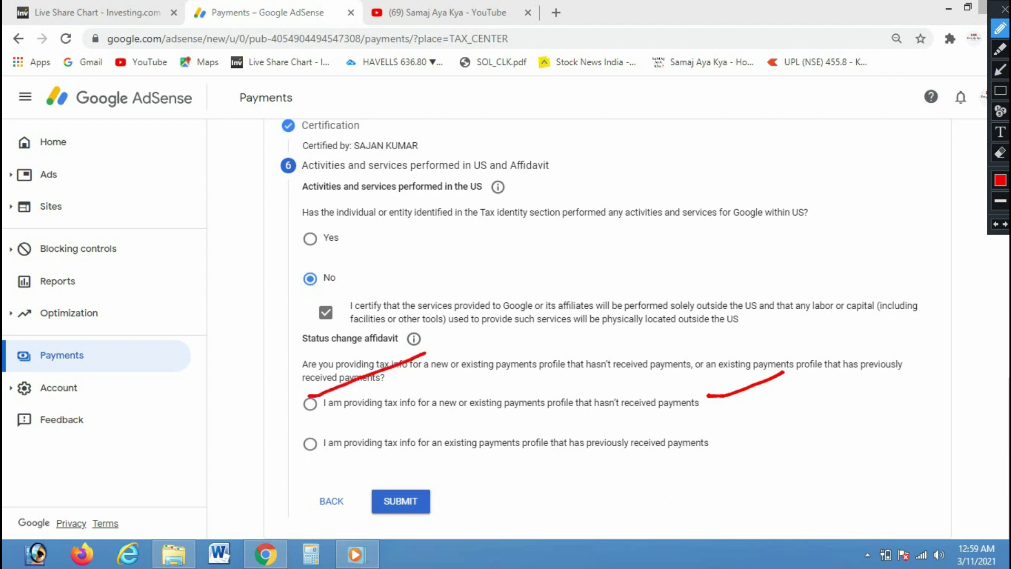
pyautogui.moveTo(730, 431)
pyautogui.mouseDown()
pyautogui.moveTo(717, 435)
pyautogui.moveTo(736, 433)
pyautogui.mouseUp()
pyautogui.moveTo(319, 446); pyautogui.dragTo(370, 438)
pyautogui.press('Escape')
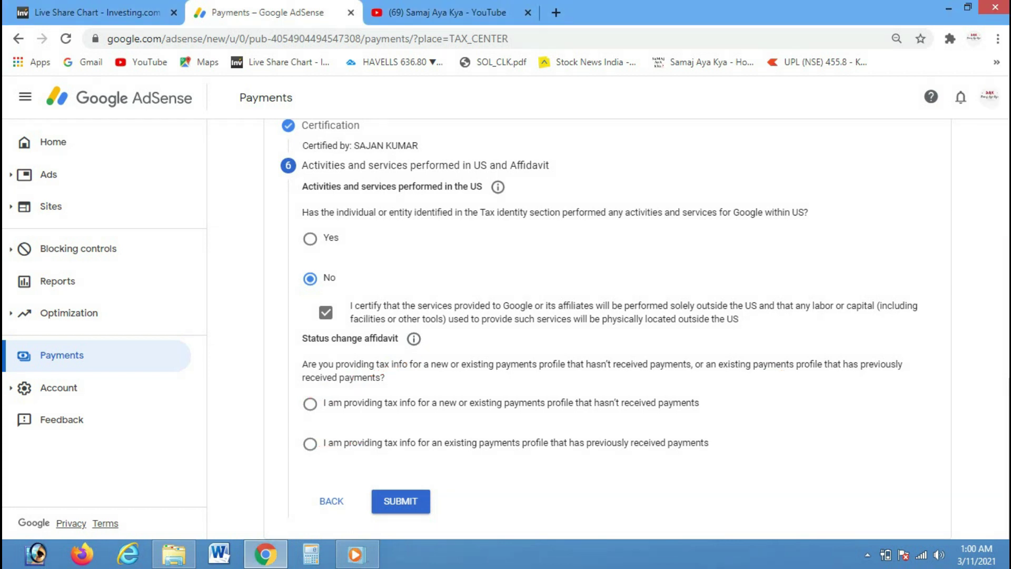
pyautogui.click(310, 444)
pyautogui.scroll(-3, 310, 444)
pyautogui.click(326, 378)
pyautogui.click(326, 377)
pyautogui.click(400, 501)
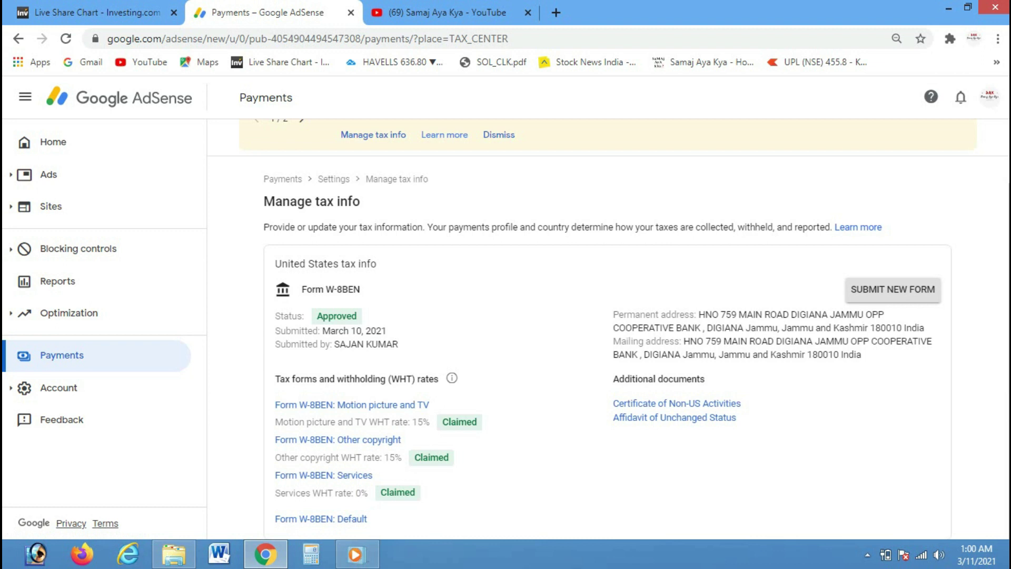
# Review the Approved W-8BEN, marking the 15%, 15% and 0% claimed rates
pyautogui.hotkey('ctrl', 'alt', 'd')
pyautogui.moveTo(416, 390)
pyautogui.mouseDown()
pyautogui.moveTo(269, 396)
pyautogui.moveTo(461, 518)
pyautogui.moveTo(405, 390)
pyautogui.mouseUp()
pyautogui.moveTo(462, 456); pyautogui.dragTo(545, 442)
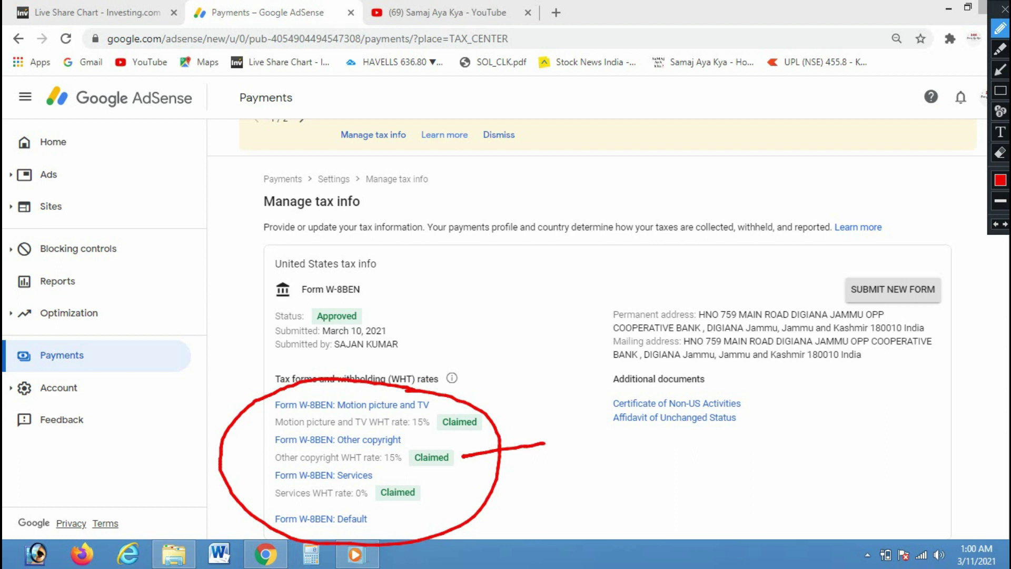
pyautogui.moveTo(912, 255)
pyautogui.mouseDown()
pyautogui.moveTo(815, 279)
pyautogui.moveTo(970, 274)
pyautogui.moveTo(910, 274)
pyautogui.mouseUp()
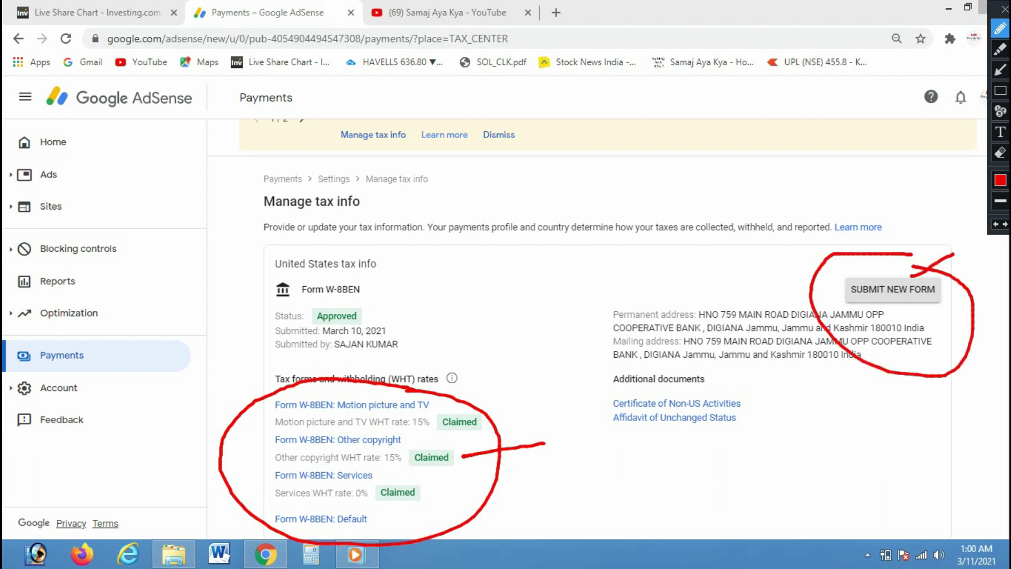
pyautogui.press('Escape')
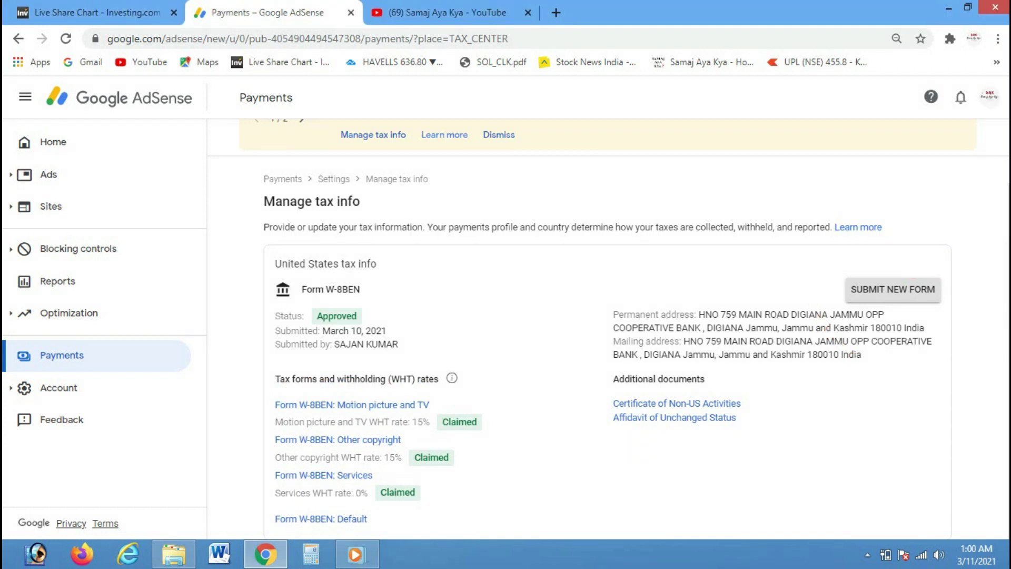
pyautogui.scroll(2, 608, 327)
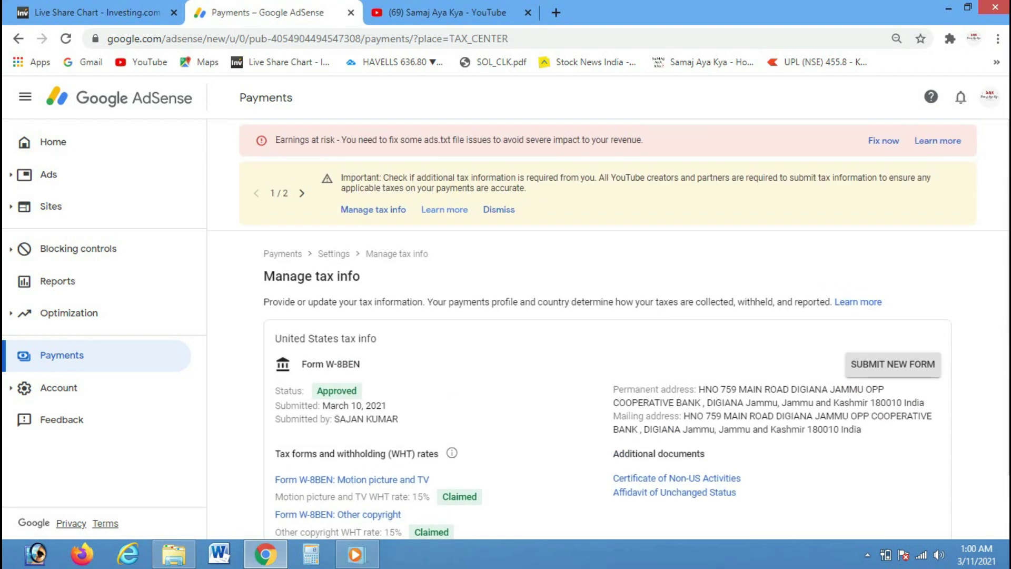